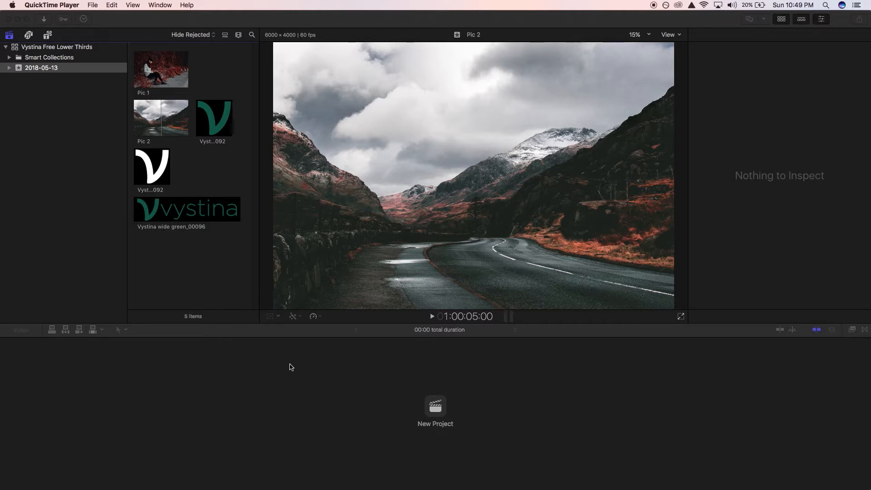
Create a new project named Untitled Project in the 2018-05-13 event at 1080p HD, 1920x1080, 30p.
{"action": "left_click", "coordinate": [439, 409]}
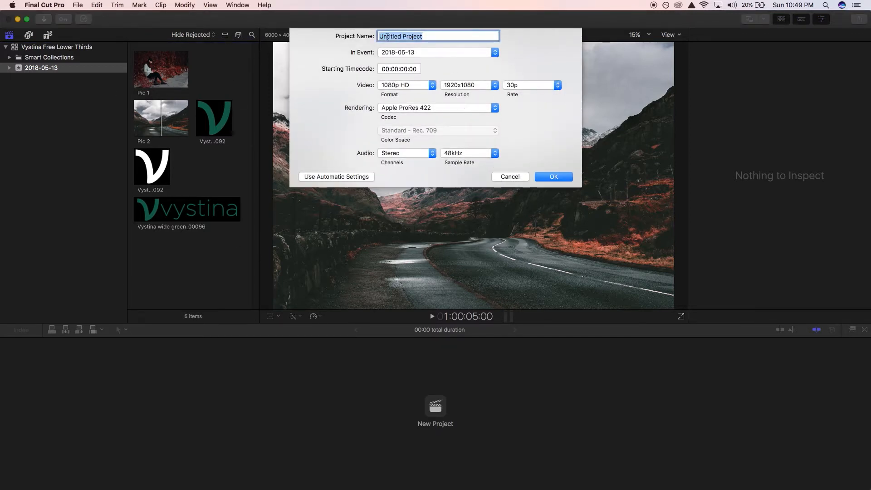
{"action": "left_click", "coordinate": [552, 181]}
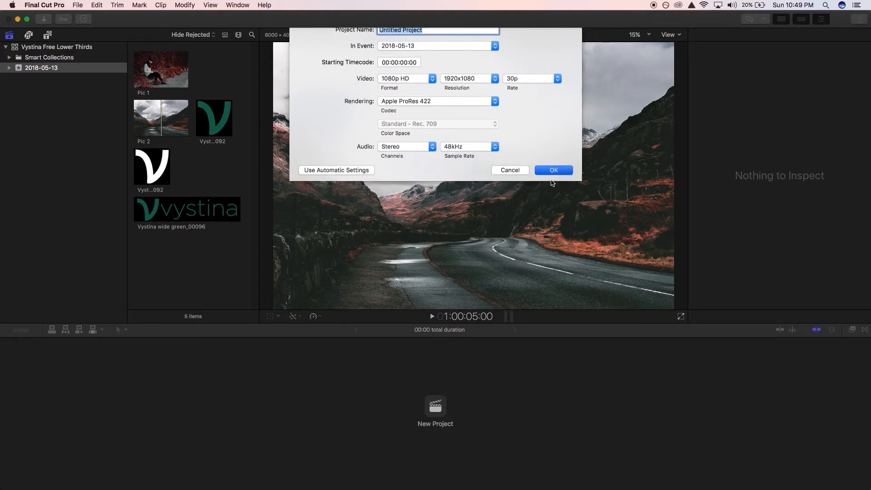
Place the whole Pic 2 clip at the start of the timeline and scale it to about 131% to fill the frame.
{"action": "left_click", "coordinate": [50, 35]}
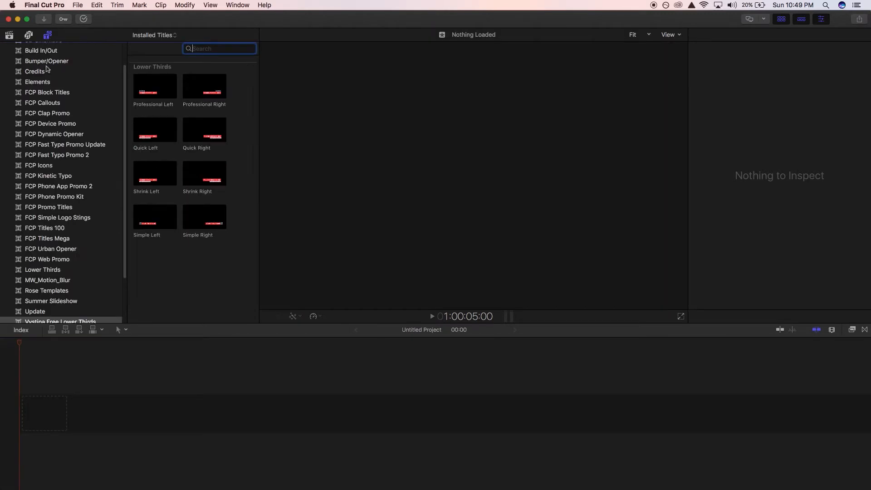
{"action": "left_click", "coordinate": [9, 35]}
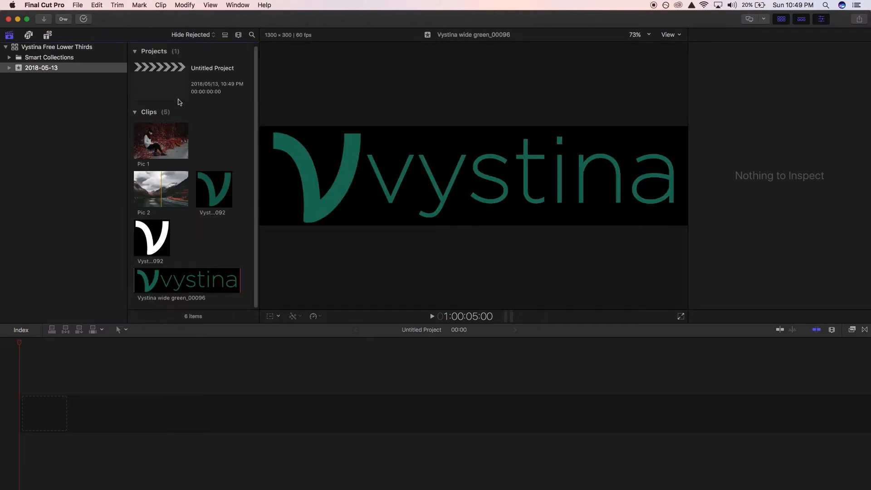
{"action": "left_click", "coordinate": [160, 196]}
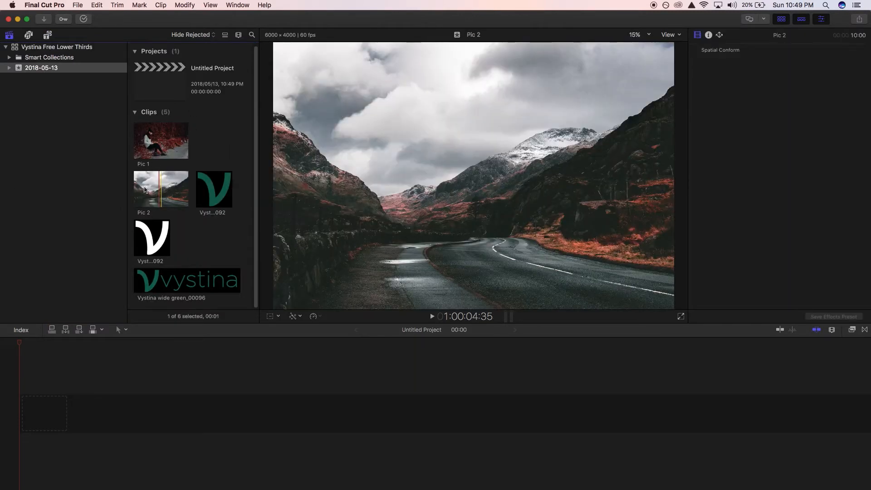
{"action": "left_click_drag", "start_coordinate": [145, 190], "coordinate": [71, 380]}
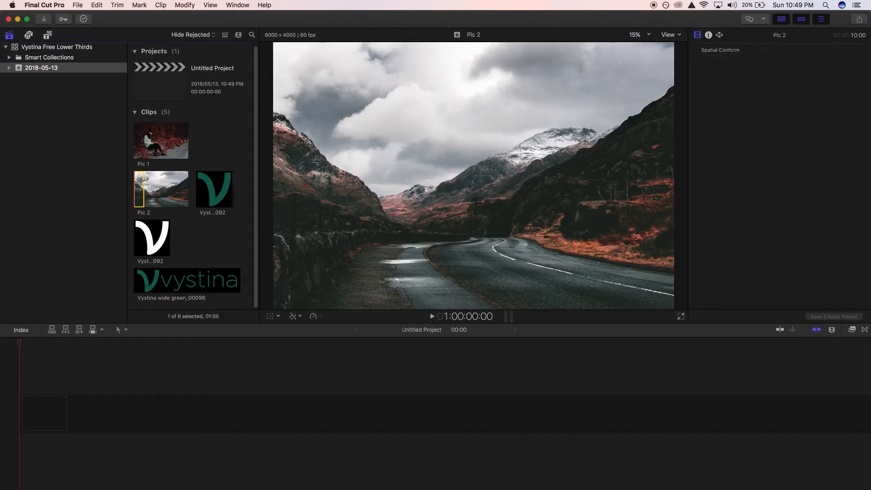
{"action": "left_click", "coordinate": [156, 189]}
{"action": "left_click_drag", "start_coordinate": [156, 189], "coordinate": [41, 411]}
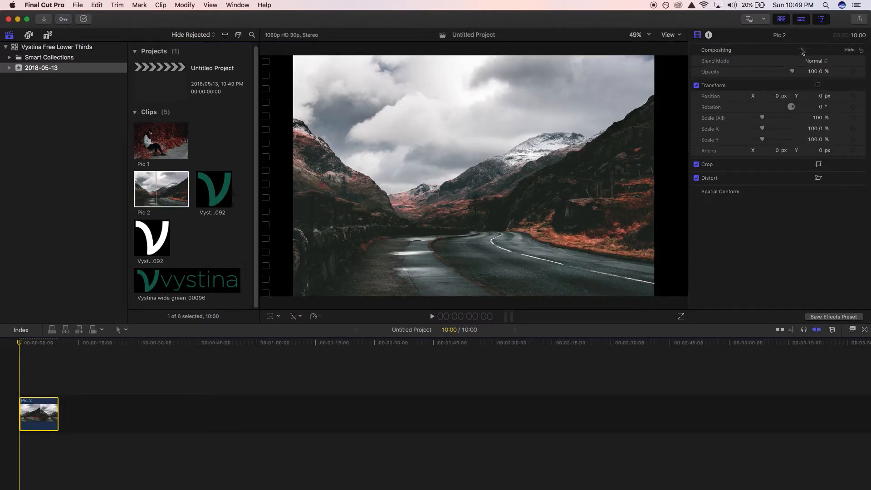
{"action": "left_click_drag", "start_coordinate": [765, 119], "coordinate": [768, 119]}
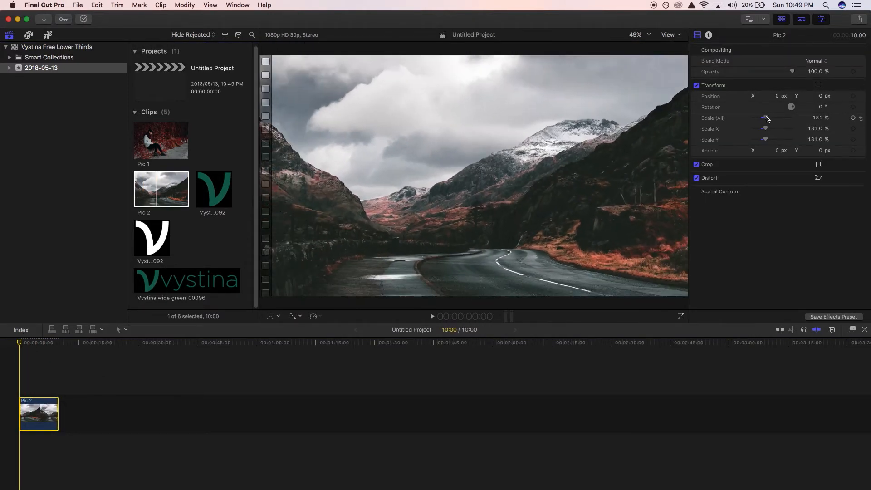
Add the Shrink Left lower third above the start of Pic 2 and play back its opening animation.
{"action": "left_click", "coordinate": [47, 35]}
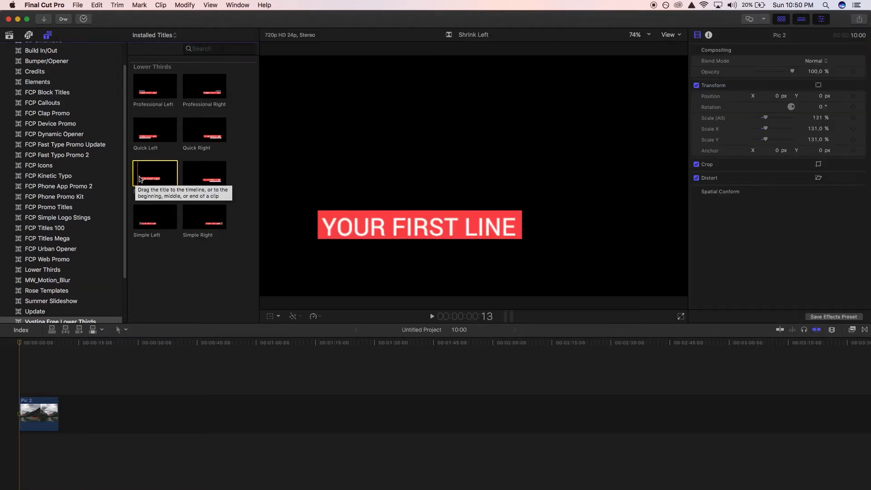
{"action": "left_click_drag", "start_coordinate": [150, 173], "coordinate": [20, 383]}
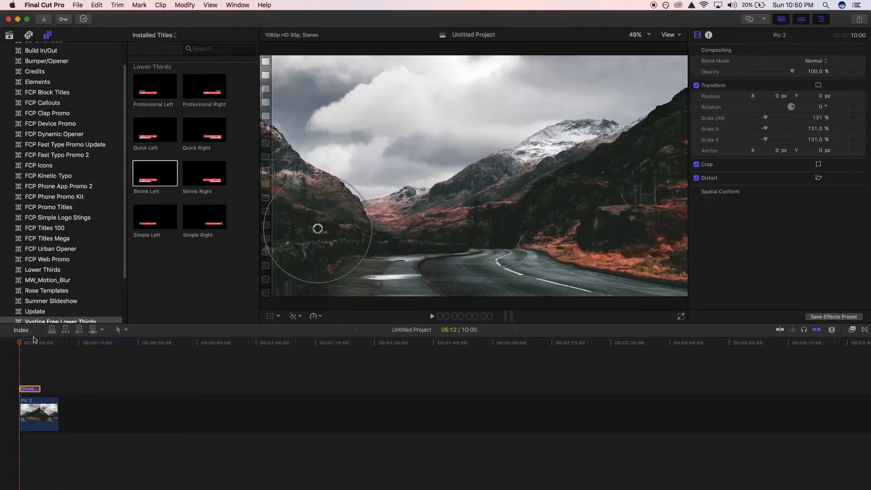
{"action": "key", "text": "space"}
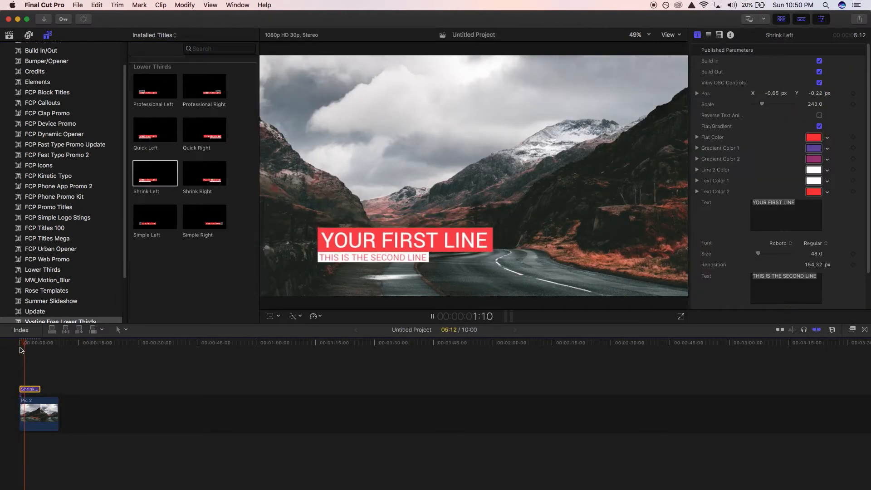
{"action": "key", "text": "space"}
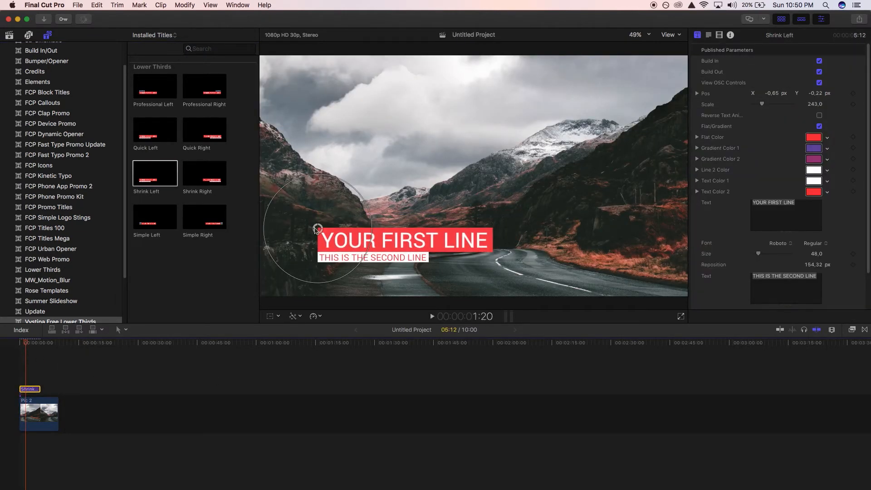
Move the title into the upper-left sky at about X -0.74, Y 0.32 with scale about 226, and turn off its View OSC Controls.
{"action": "left_click_drag", "start_coordinate": [316, 230], "coordinate": [303, 92]}
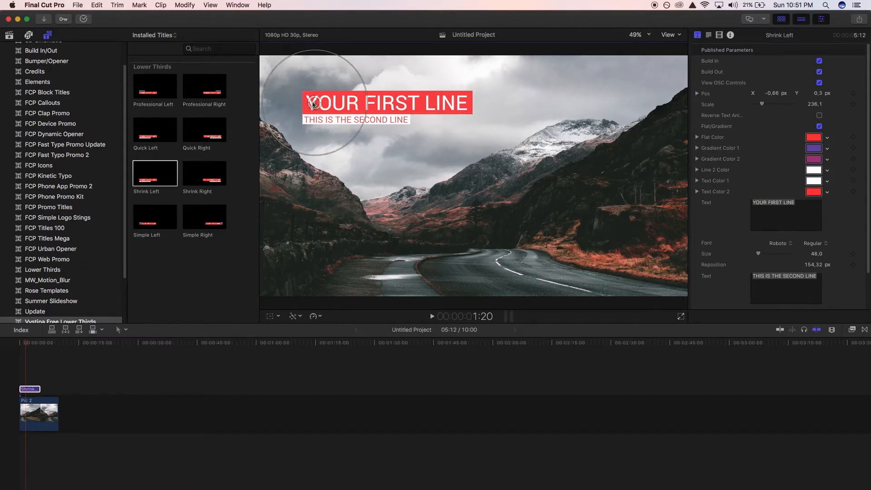
{"action": "left_click_drag", "start_coordinate": [301, 92], "coordinate": [307, 98]}
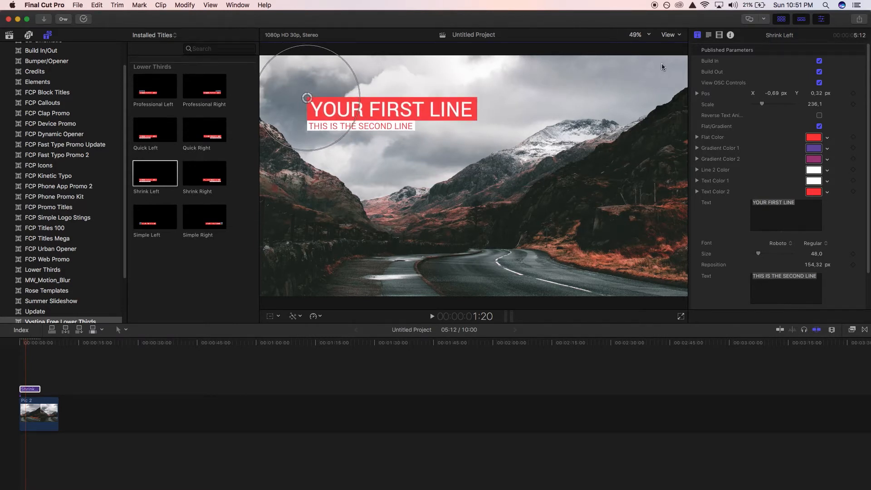
{"action": "left_click", "coordinate": [819, 83]}
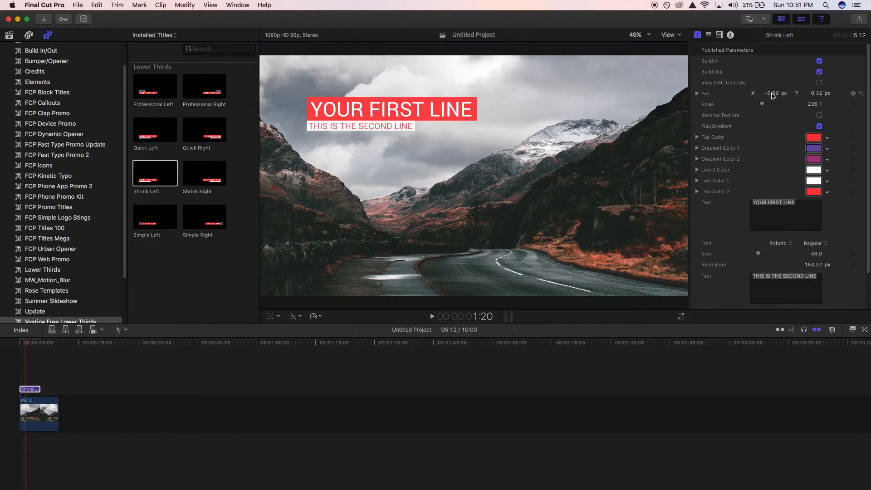
{"action": "left_click_drag", "start_coordinate": [773, 96], "coordinate": [798, 102]}
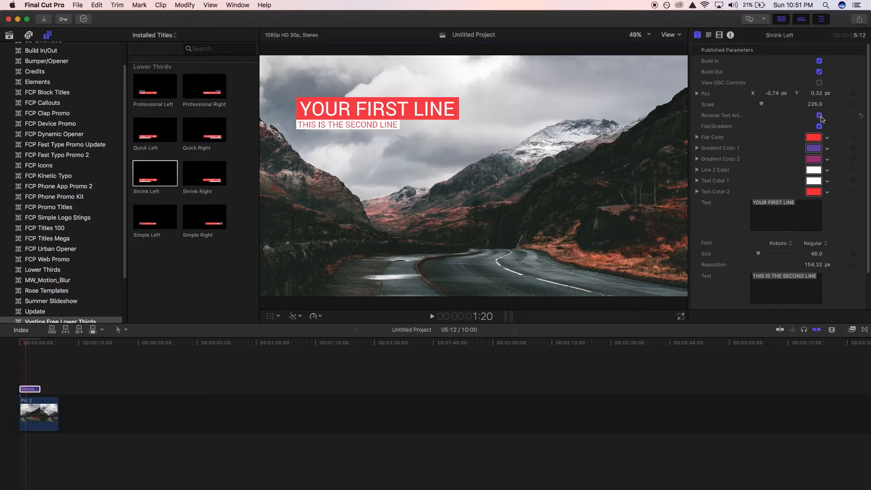
Play the title's text animation from the start of the timeline.
{"action": "left_click", "coordinate": [21, 345]}
{"action": "key", "text": "space"}
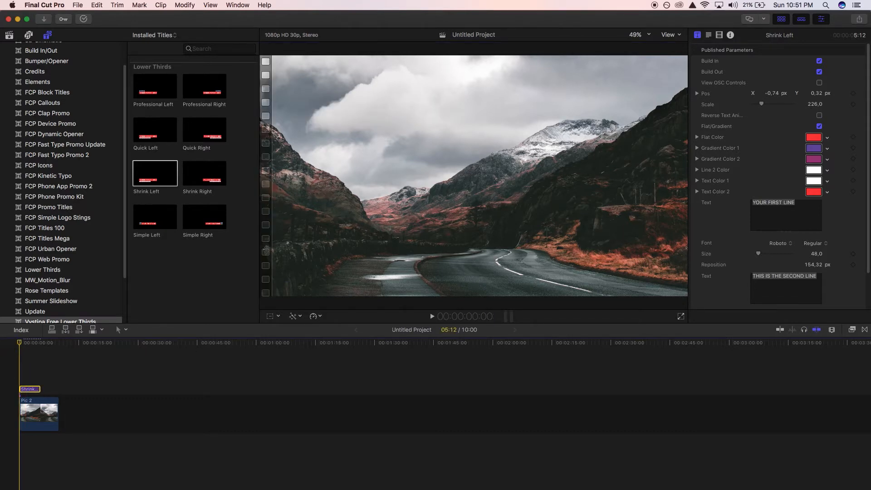
{"action": "key", "text": "space"}
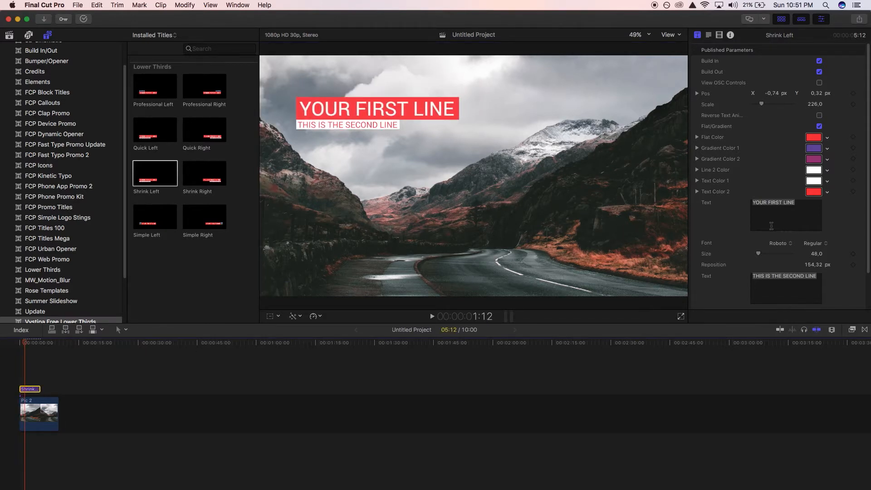
Try the title's reversed text animation by enabling it and playing it back, and switch it off again.
{"action": "left_click", "coordinate": [820, 115]}
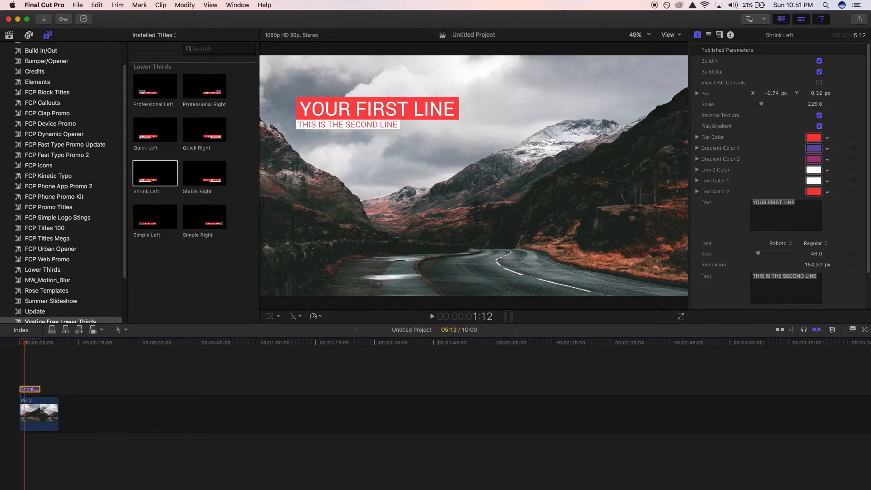
{"action": "left_click", "coordinate": [26, 345]}
{"action": "key", "text": "space"}
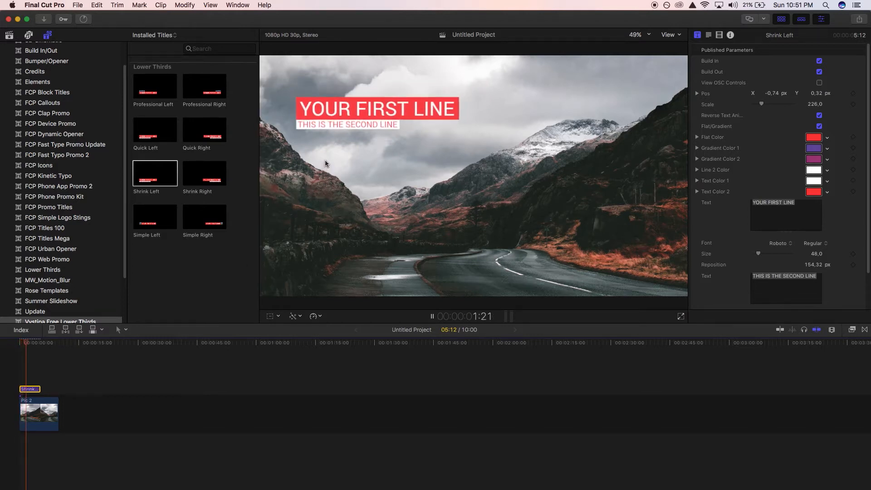
{"action": "key", "text": "space"}
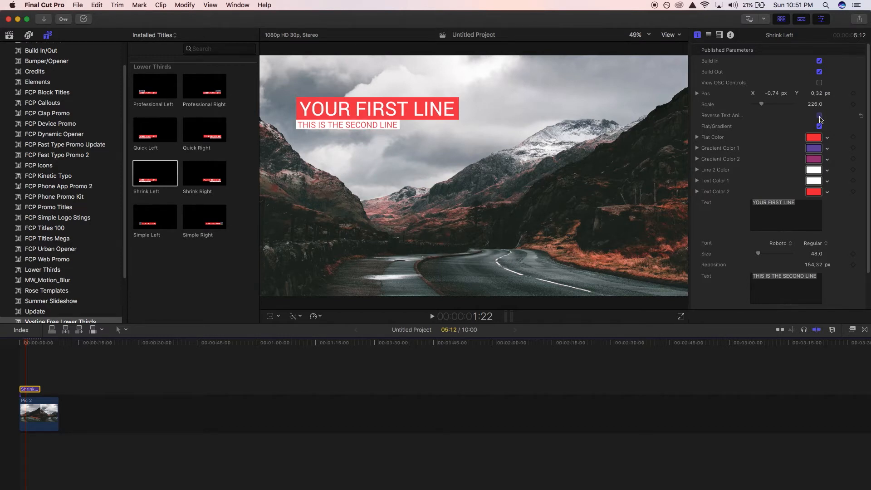
{"action": "left_click", "coordinate": [820, 116]}
Switch the title's first-line background from flat to gradient and set Gradient Color 1 to green, hex 6CFFA2.
{"action": "left_click", "coordinate": [820, 127]}
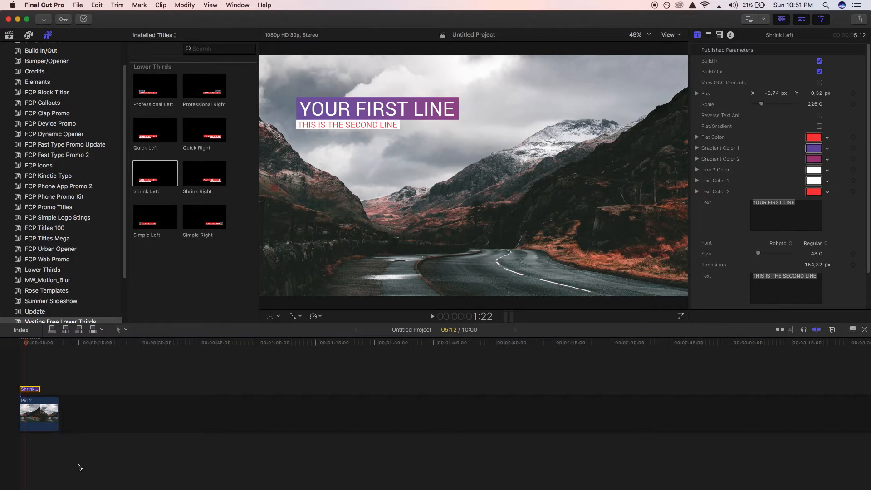
{"action": "left_click", "coordinate": [814, 148]}
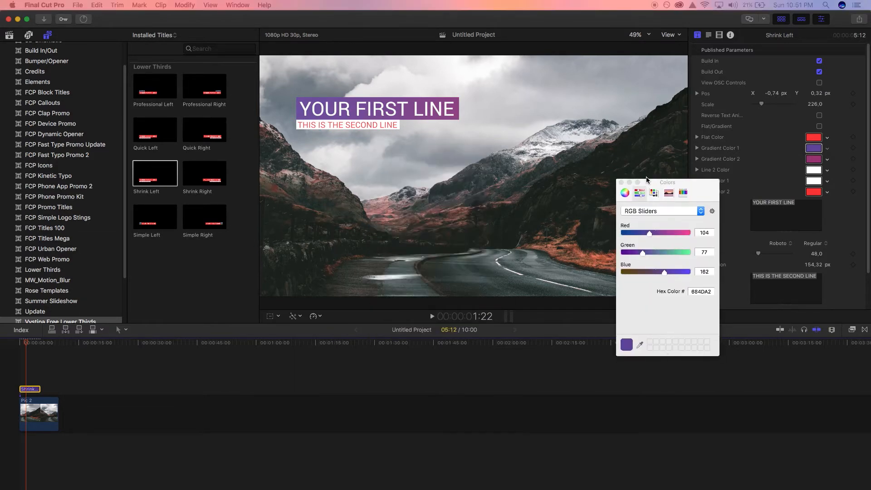
{"action": "left_click_drag", "start_coordinate": [436, 160], "coordinate": [554, 174]}
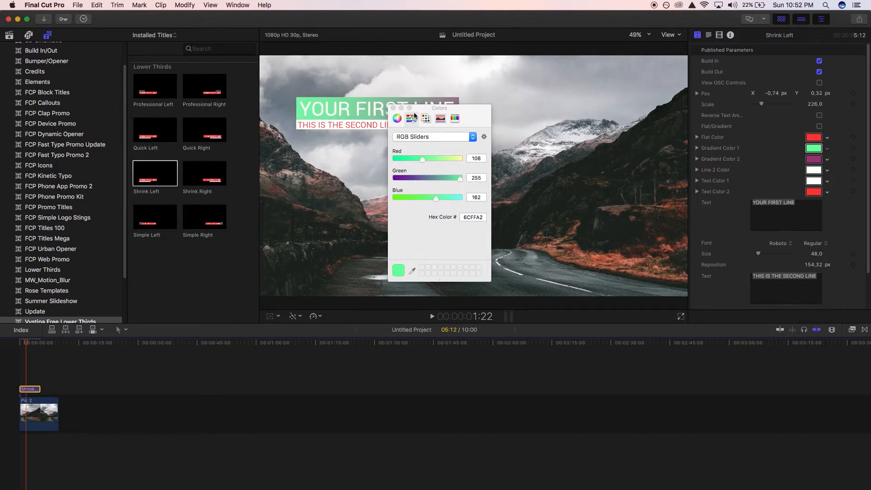
{"action": "left_click", "coordinate": [394, 108]}
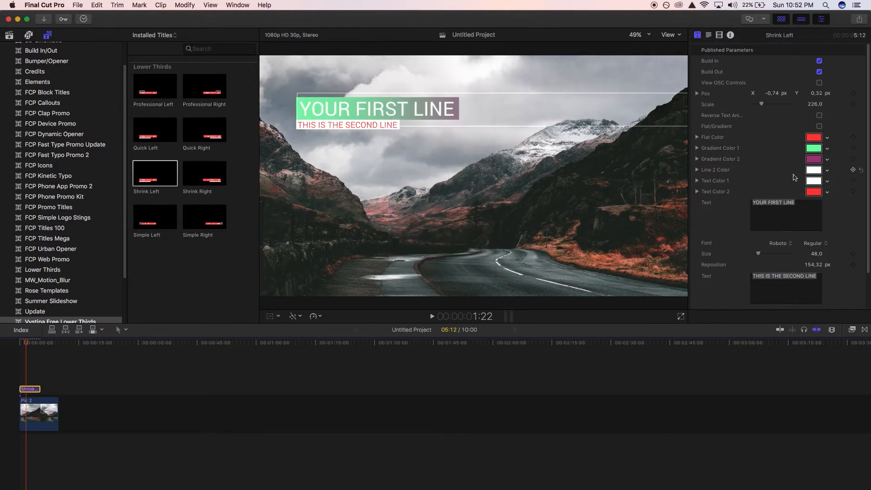
Set the title's Text Color 1 to black with red, green and blue at 0.
{"action": "left_click", "coordinate": [813, 181]}
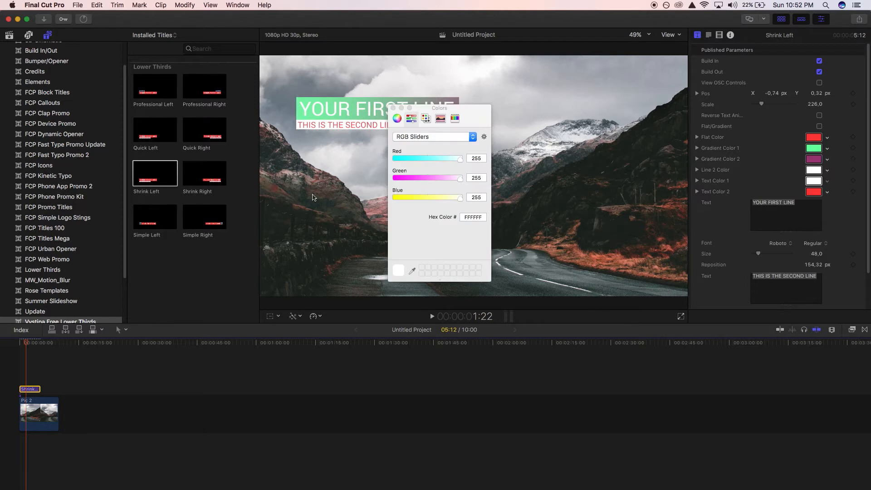
{"action": "left_click", "coordinate": [396, 179]}
{"action": "left_click_drag", "start_coordinate": [416, 159], "coordinate": [354, 175]}
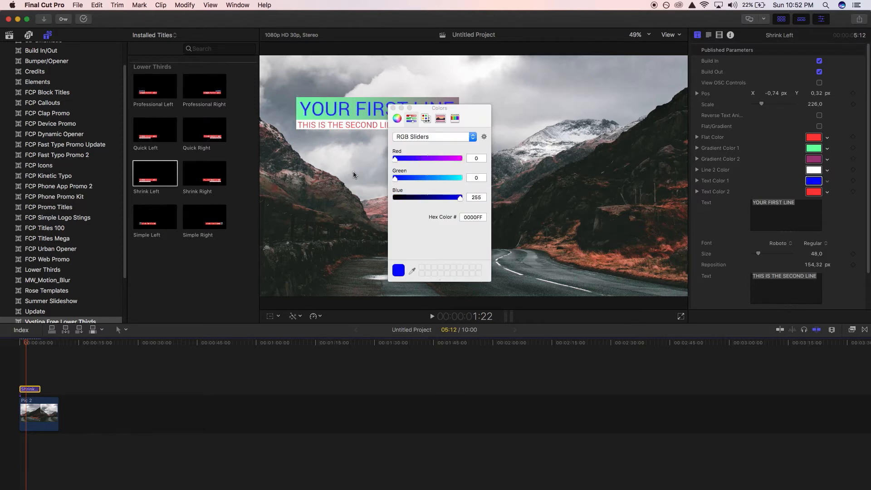
{"action": "left_click_drag", "start_coordinate": [403, 198], "coordinate": [394, 199]}
{"action": "left_click", "coordinate": [394, 108]}
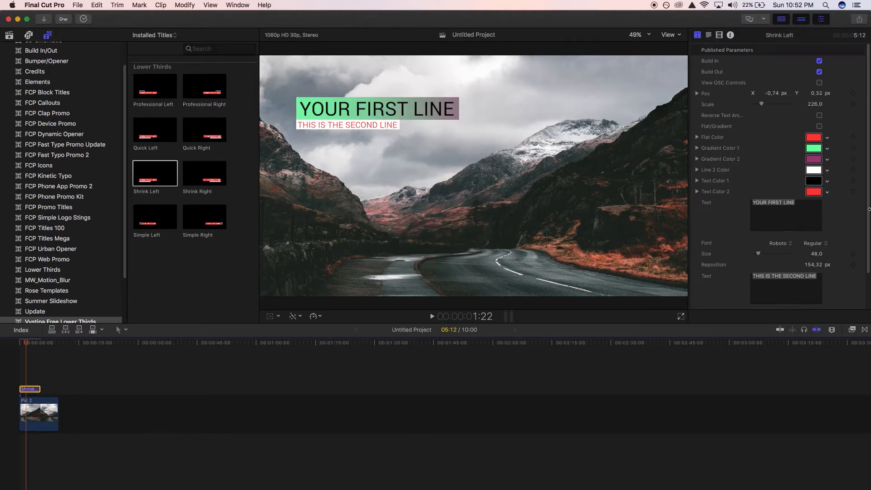
Replace the title's first-line text with the person's full name in capitals.
{"action": "scroll", "coordinate": [869, 245], "scroll_direction": "down", "scroll_amount": 3}
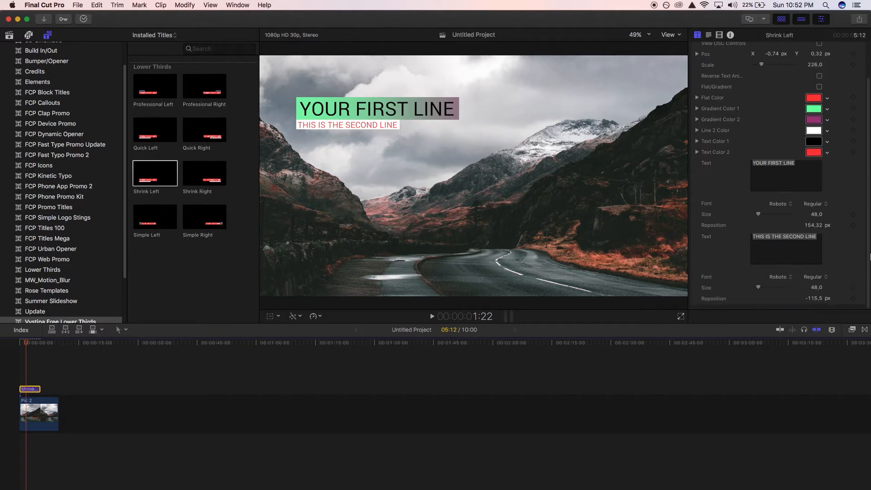
{"action": "left_click", "coordinate": [803, 163]}
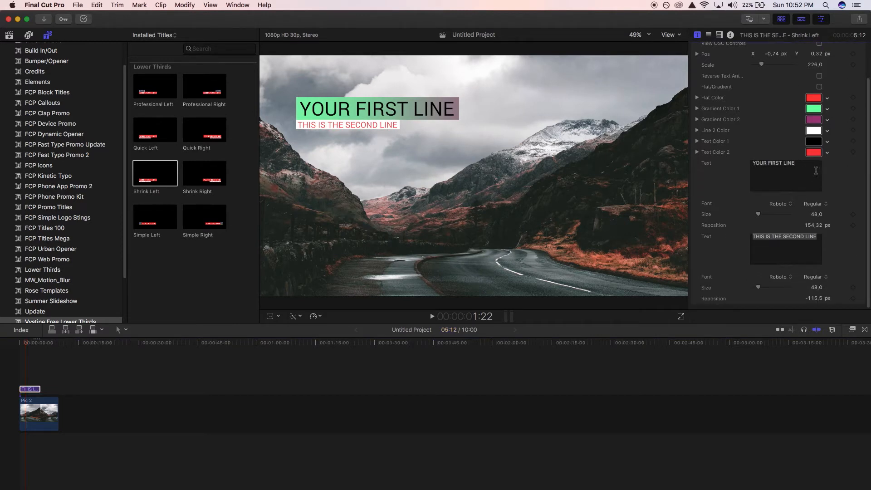
{"action": "key", "text": "super+a"}
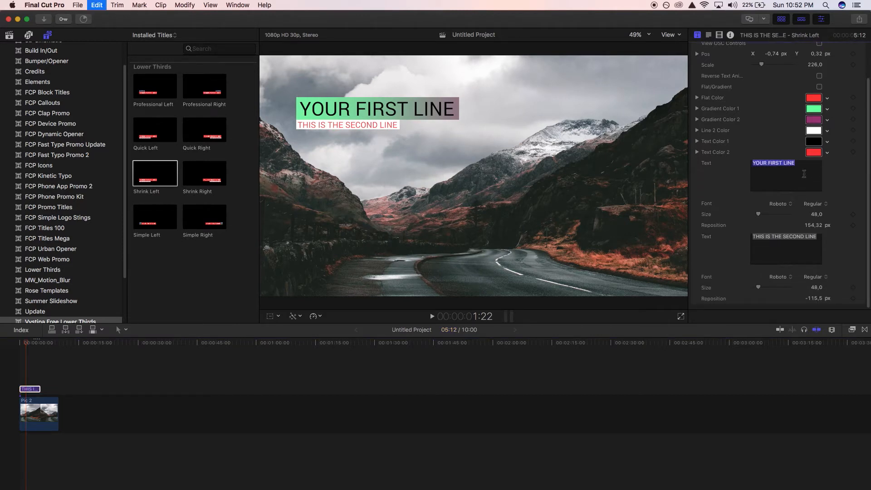
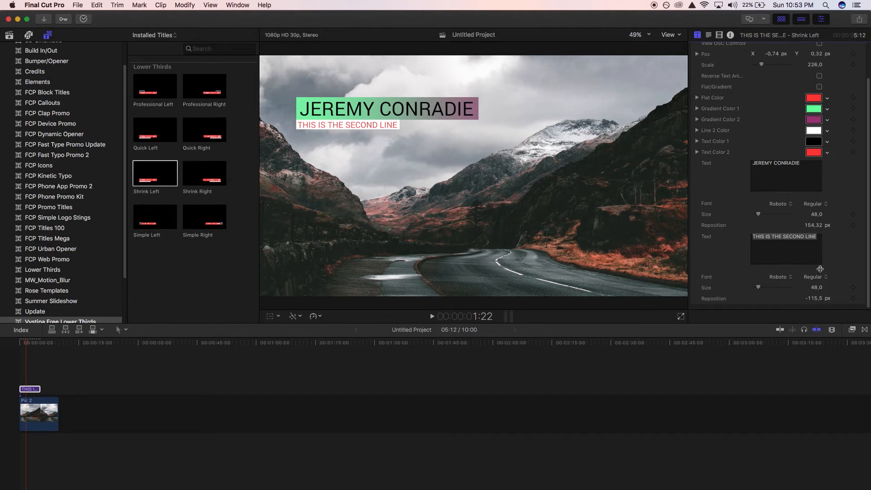
Clear all the text from the title's second line.
{"action": "triple_click", "coordinate": [804, 250]}
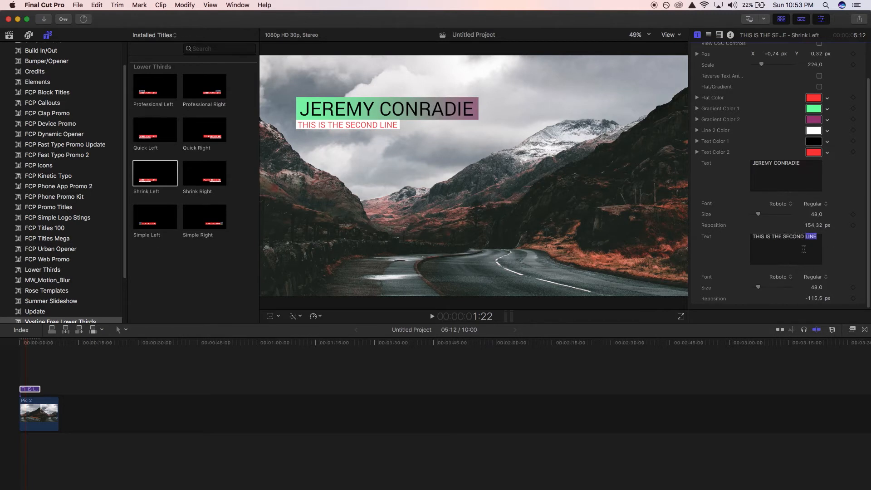
{"action": "key", "text": "BackSpace"}
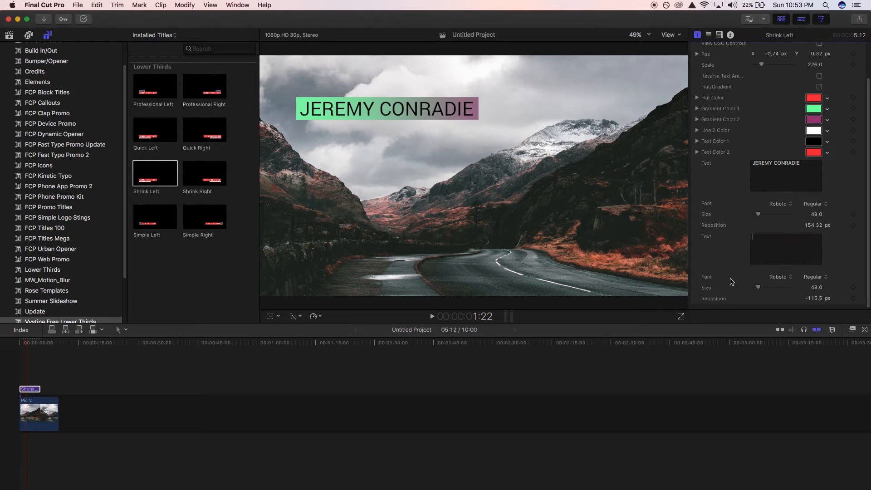
Play the lower third from the start of the timeline to preview its animation.
{"action": "left_click", "coordinate": [2, 350]}
{"action": "key", "text": "space"}
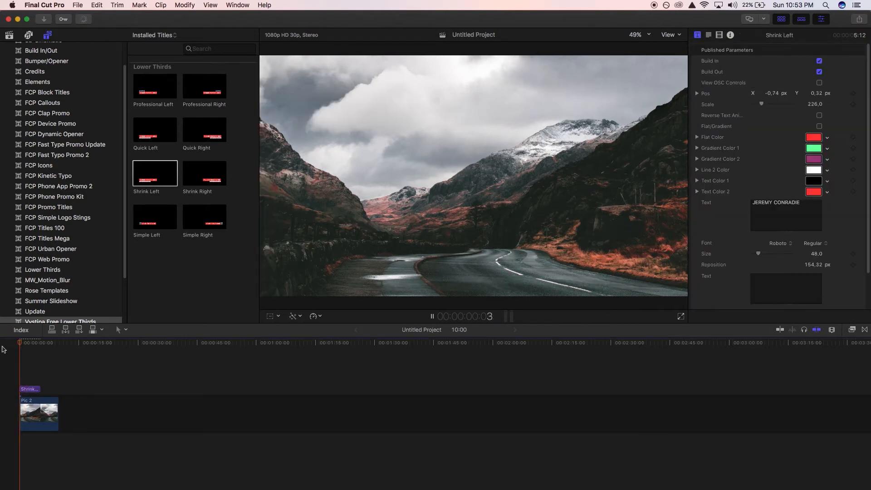
{"action": "key", "text": "space"}
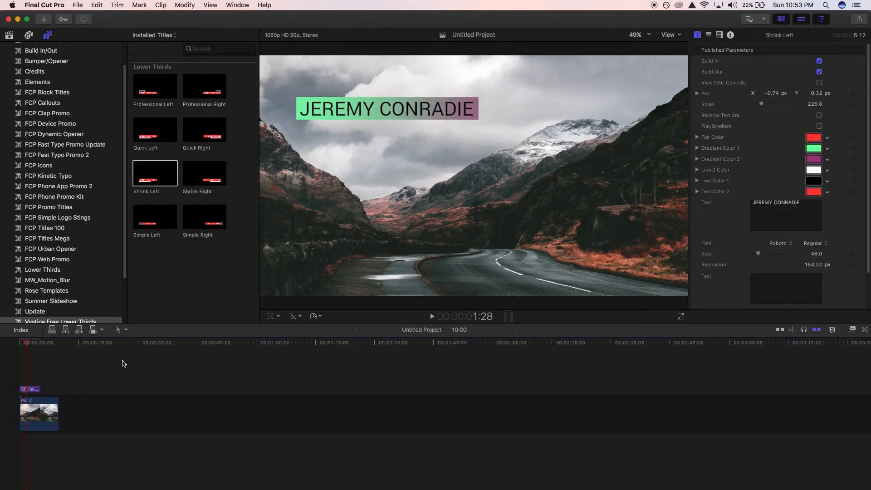
Enter MOTION DESIGNER as the title's second-line text.
{"action": "left_click", "coordinate": [798, 291]}
{"action": "type", "text": "MOTIO"}
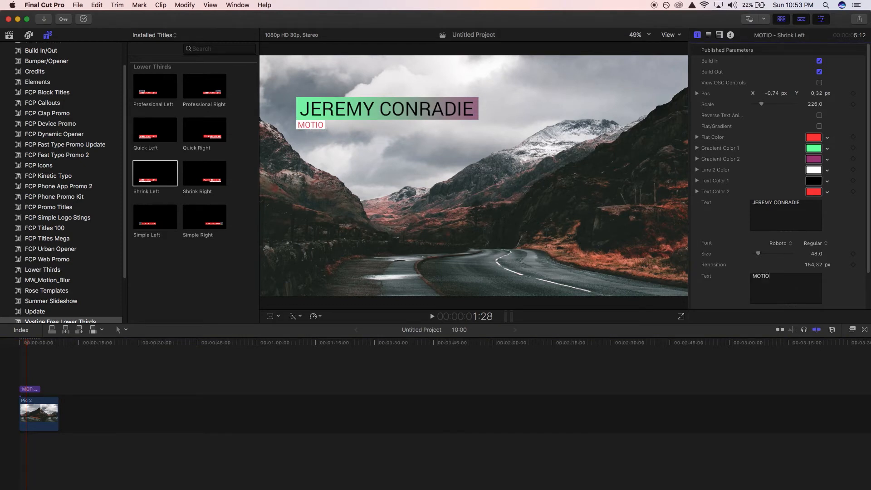
{"action": "type", "text": "N DESIGNE"}
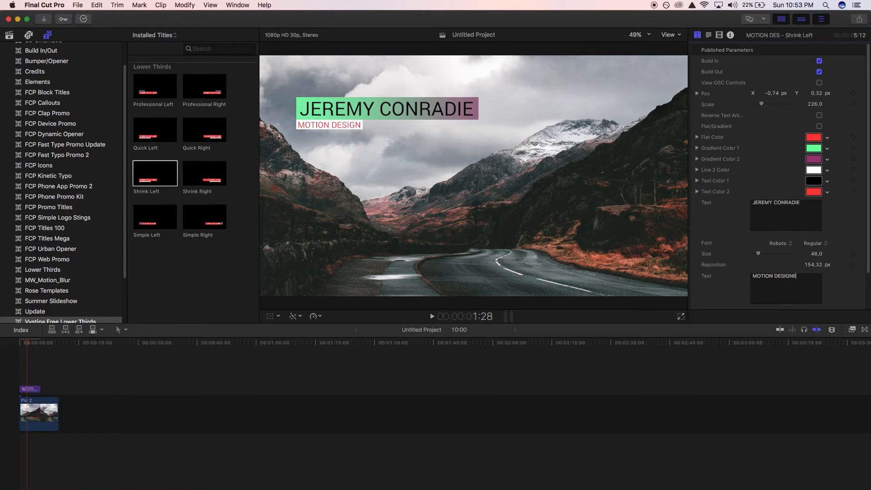
{"action": "type", "text": "R"}
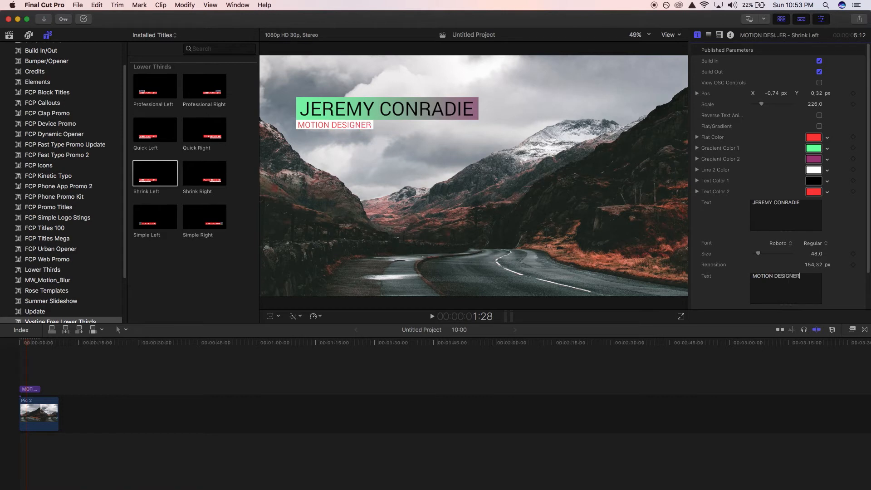
Set the title's Line 2 Color to black and its Text Color 2 to white, hex FFFFFF.
{"action": "left_click", "coordinate": [812, 171]}
{"action": "left_click_drag", "start_coordinate": [417, 159], "coordinate": [394, 198]}
{"action": "left_click", "coordinate": [393, 108]}
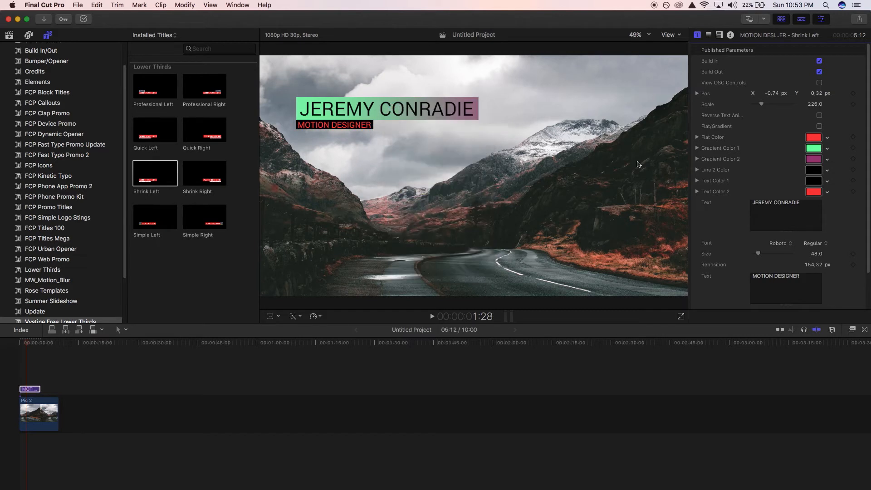
{"action": "left_click", "coordinate": [816, 193]}
{"action": "left_click_drag", "start_coordinate": [435, 179], "coordinate": [465, 200]}
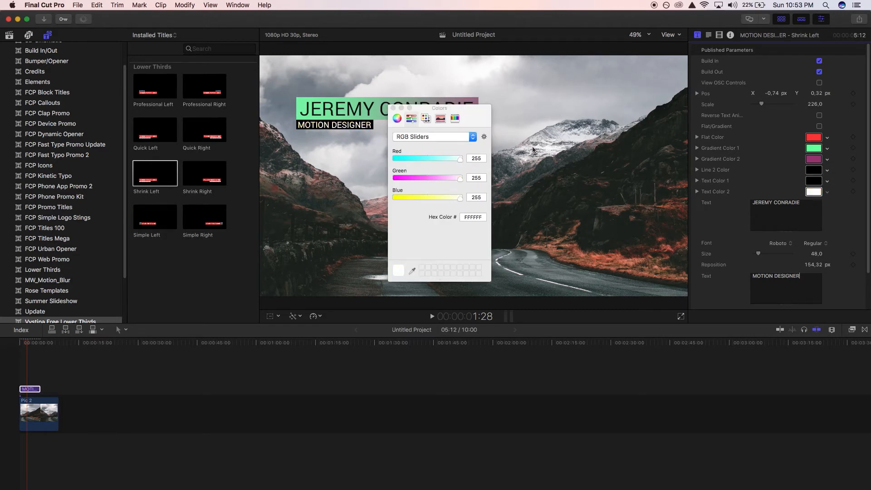
{"action": "left_click", "coordinate": [393, 108]}
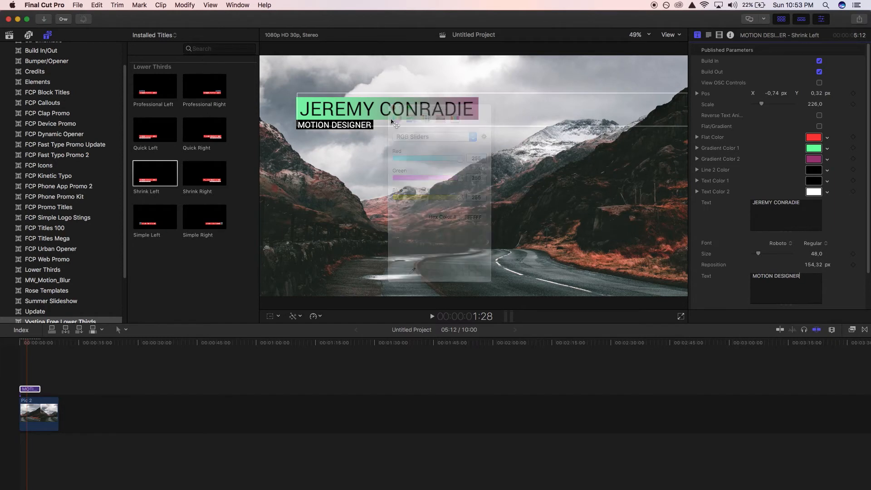
Turn on the title's on-screen controls, then move it to about X -0.63, Y -0.27 and shrink its scale to about 180.
{"action": "left_click", "coordinate": [33, 390]}
{"action": "left_click", "coordinate": [820, 84]}
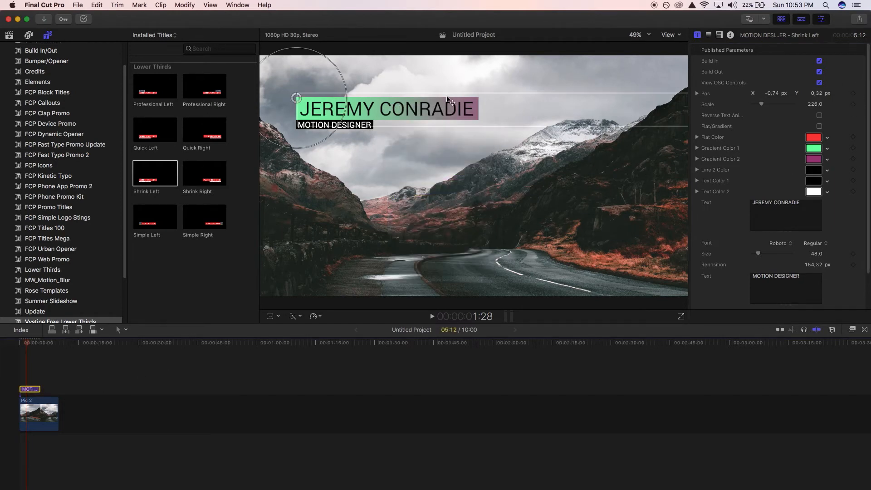
{"action": "left_click_drag", "start_coordinate": [295, 99], "coordinate": [321, 240]}
{"action": "left_click_drag", "start_coordinate": [363, 211], "coordinate": [358, 220]}
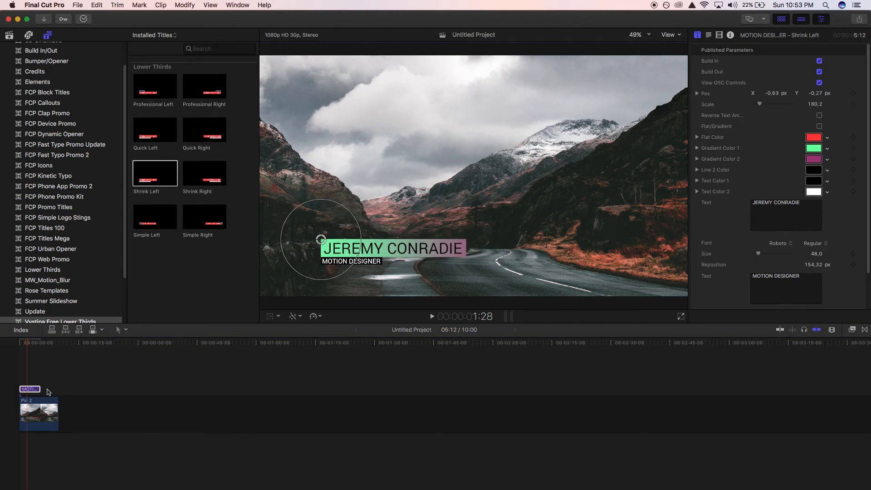
Replace the Shrink Left title with the Professional Left lower third at the start of Pic 2 and preview its animation.
{"action": "left_click_drag", "start_coordinate": [49, 375], "coordinate": [20, 393]}
{"action": "key", "text": "Delete"}
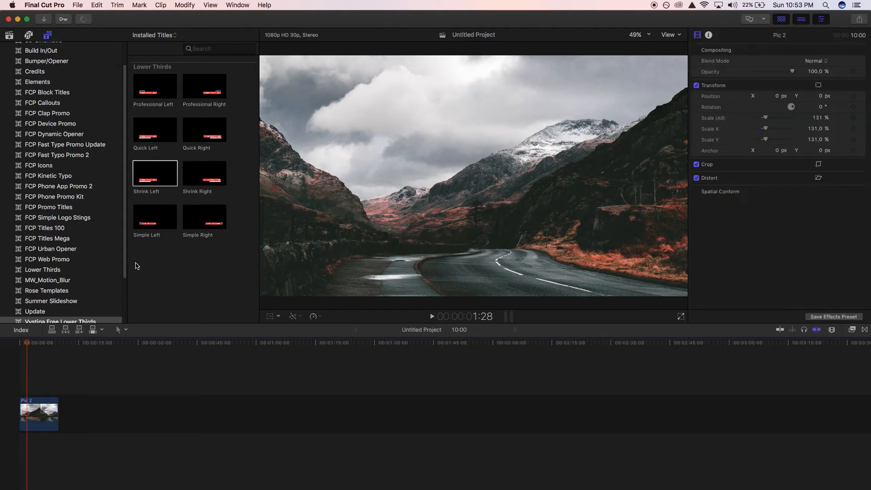
{"action": "left_click_drag", "start_coordinate": [153, 92], "coordinate": [21, 388]}
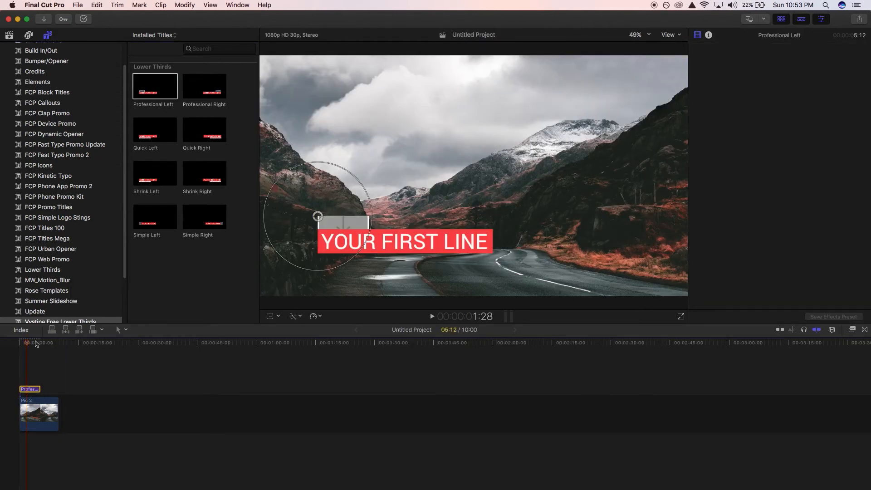
{"action": "key", "text": "space"}
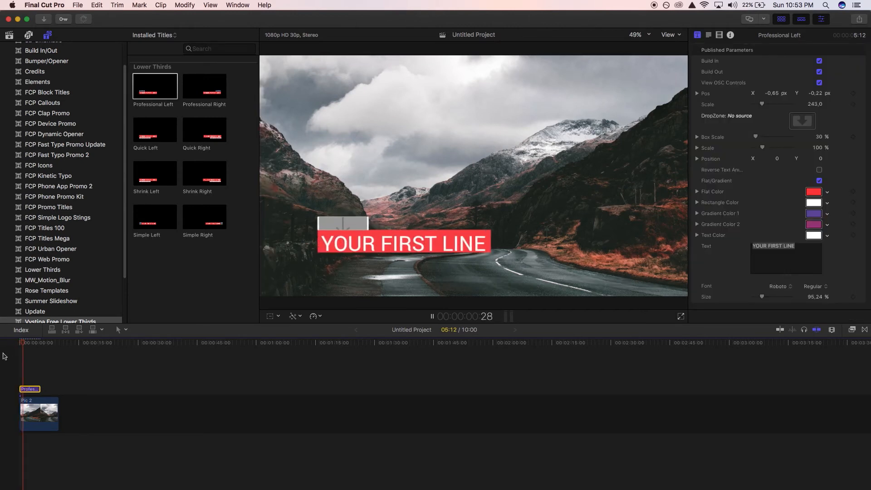
{"action": "key", "text": "space"}
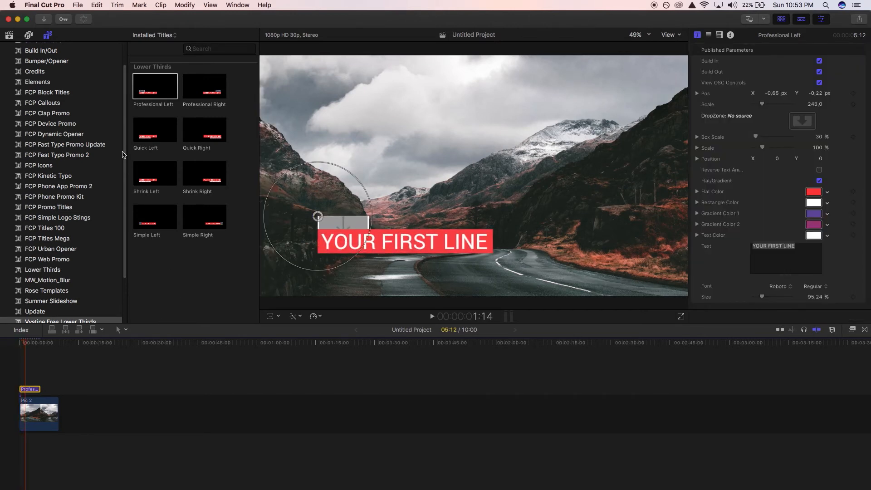
Fill the Professional Left title's drop zone with the Vystina wide green_00096 logo clip.
{"action": "left_click", "coordinate": [9, 34]}
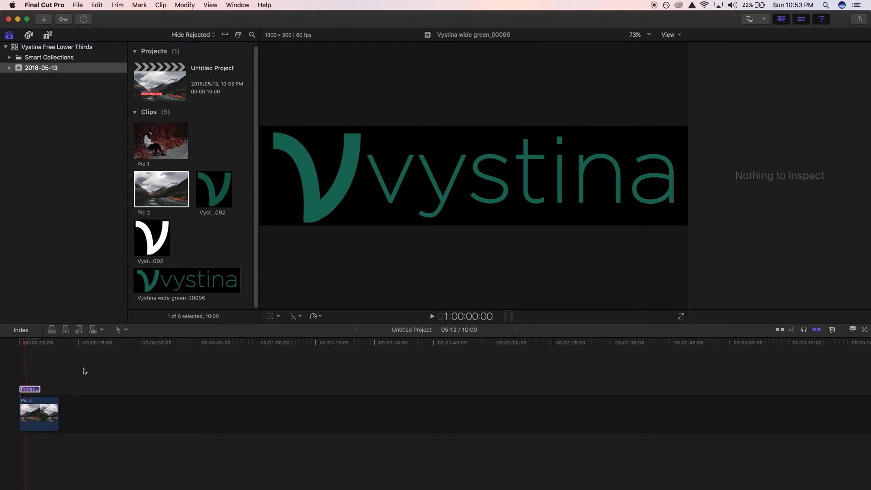
{"action": "left_click", "coordinate": [37, 389]}
{"action": "left_click", "coordinate": [803, 121]}
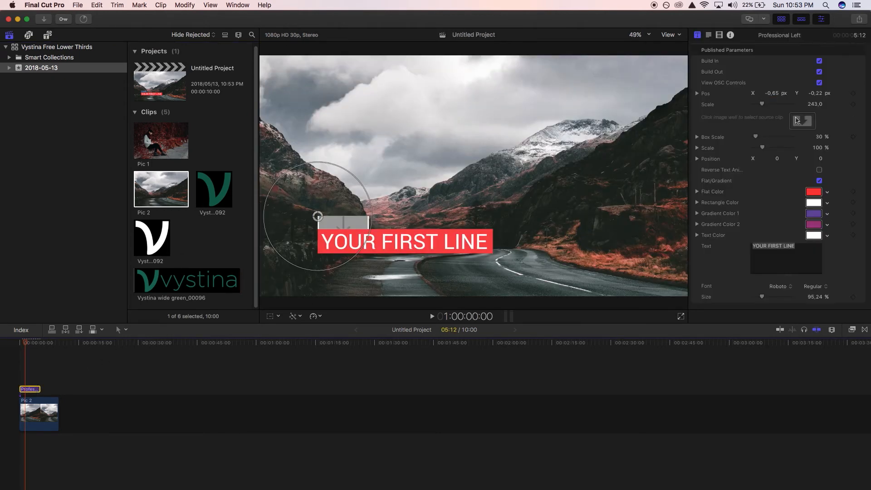
{"action": "left_click", "coordinate": [207, 280]}
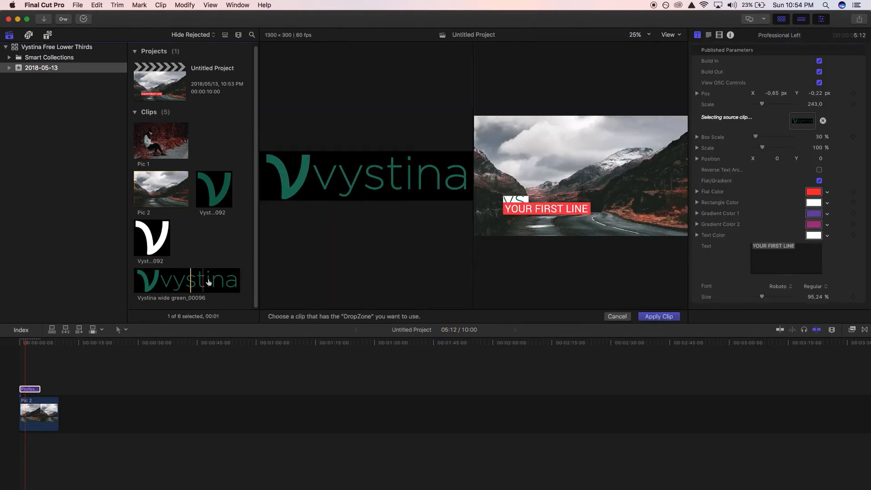
{"action": "left_click", "coordinate": [657, 319]}
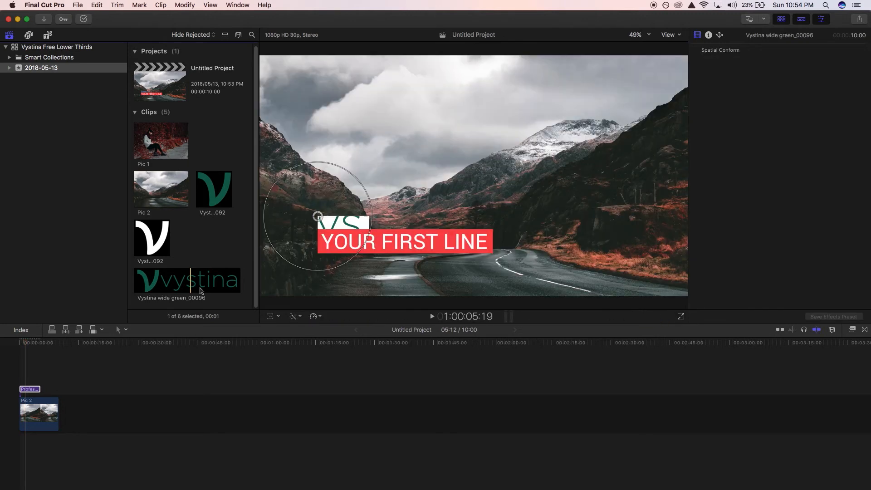
Scale the drop zone logo to 23% and set its Y position to 7.4, then check the title in the viewer.
{"action": "left_click", "coordinate": [28, 389]}
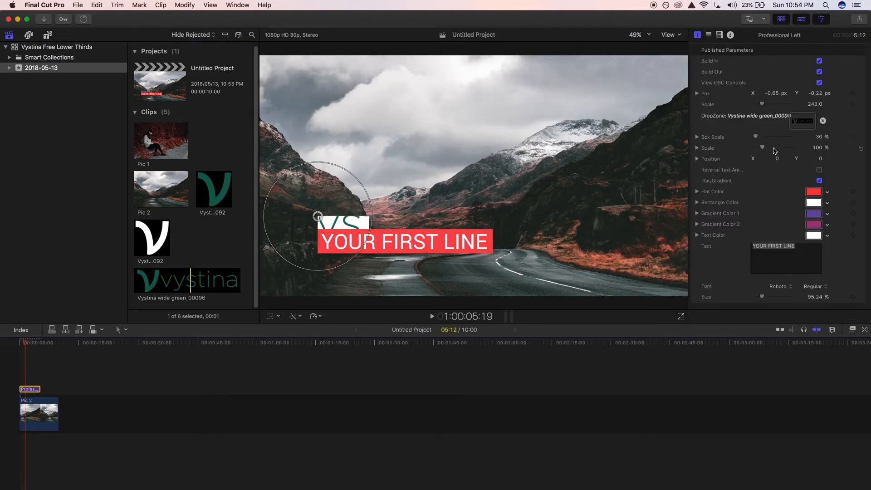
{"action": "left_click_drag", "start_coordinate": [766, 149], "coordinate": [759, 152]}
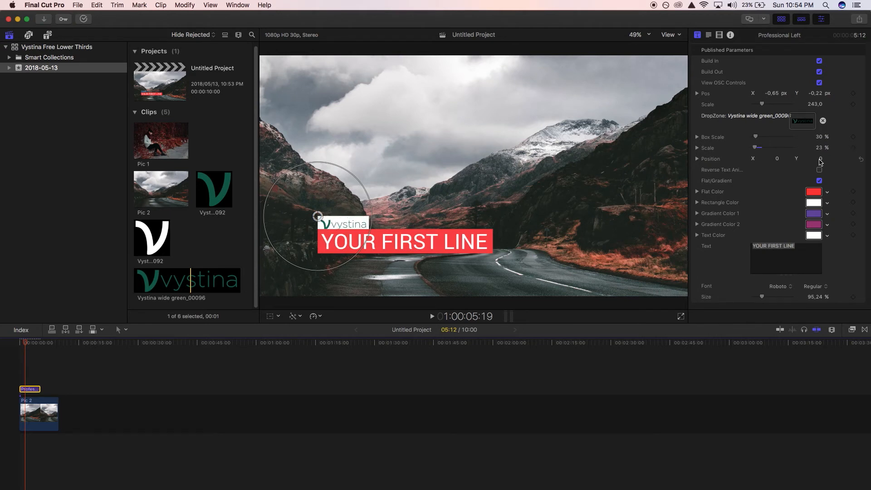
{"action": "left_click_drag", "start_coordinate": [820, 159], "coordinate": [819, 159]}
{"action": "left_click", "coordinate": [18, 348]}
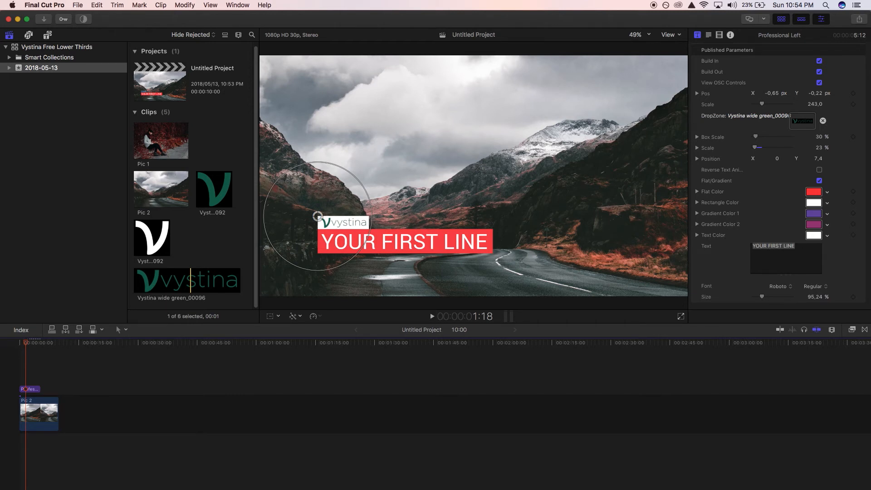
Switch to Finder, open the Titles folder in Movies > Motion Templates, and select the Vystina Free Lower Thirds folder.
{"action": "key", "text": "super+Tab"}
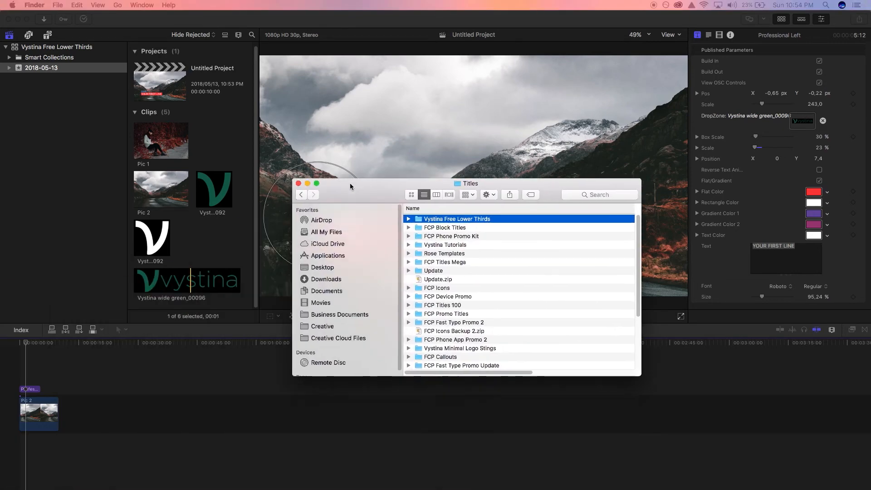
{"action": "left_click_drag", "start_coordinate": [350, 185], "coordinate": [227, 75]}
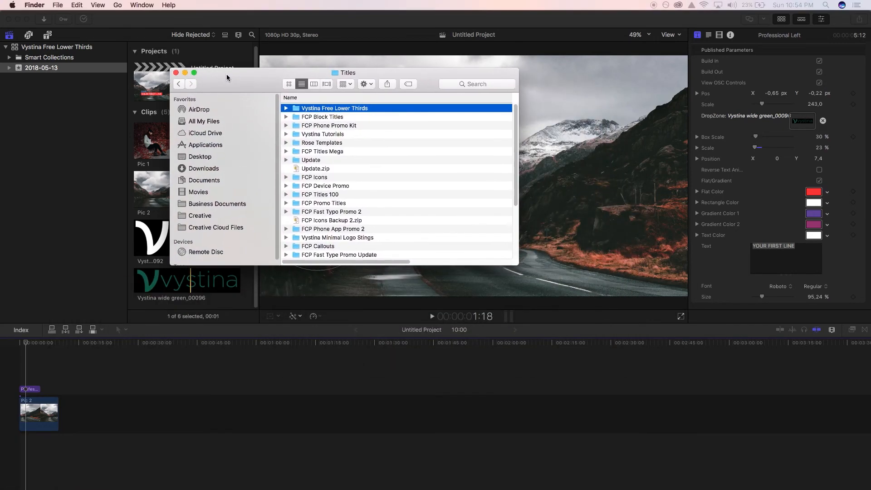
{"action": "left_click", "coordinate": [198, 192]}
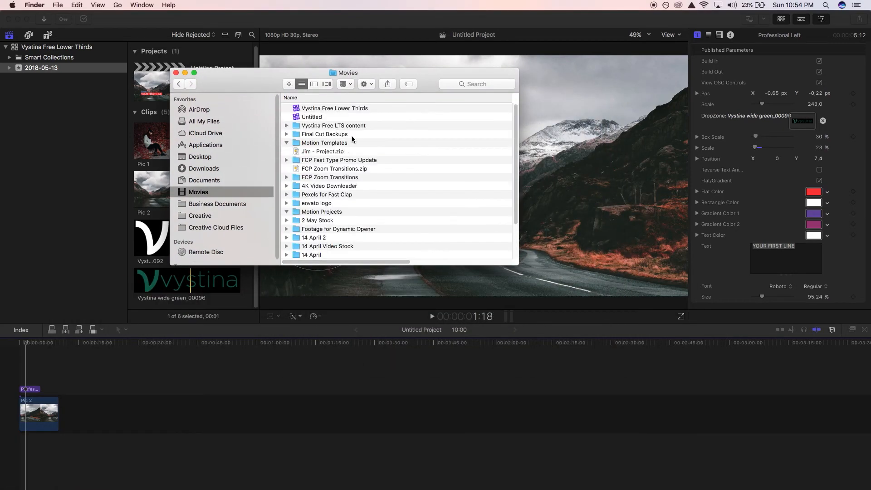
{"action": "left_click", "coordinate": [332, 145]}
{"action": "left_click", "coordinate": [325, 155]}
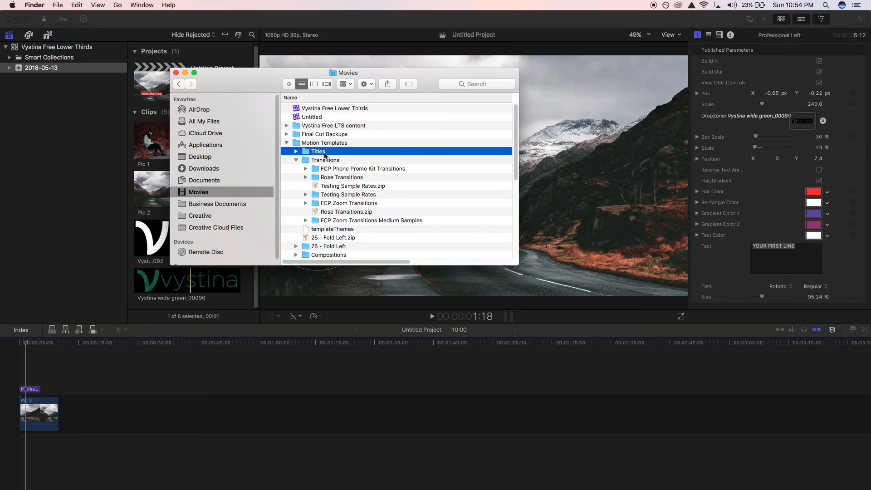
{"action": "double_click", "coordinate": [325, 155]}
{"action": "left_click", "coordinate": [343, 110]}
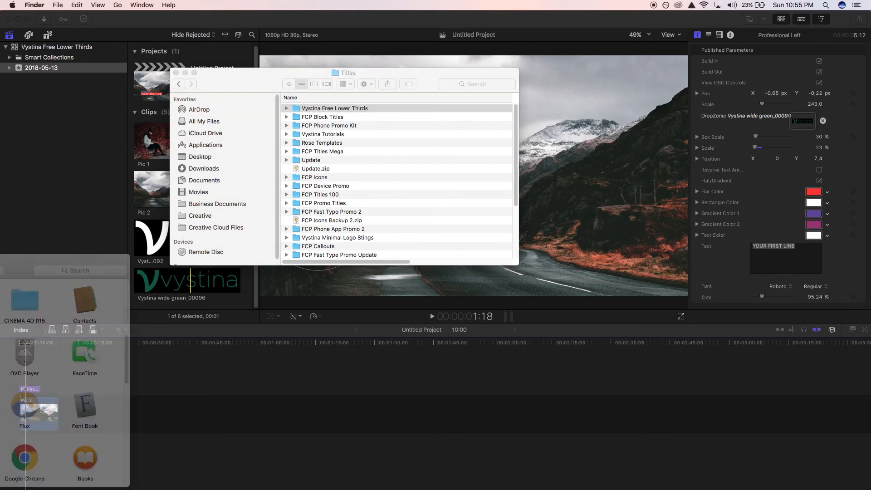
Show the package contents of Final Cut Pro from the Applications folder.
{"action": "left_click_drag", "start_coordinate": [0, 236], "coordinate": [185, 81]}
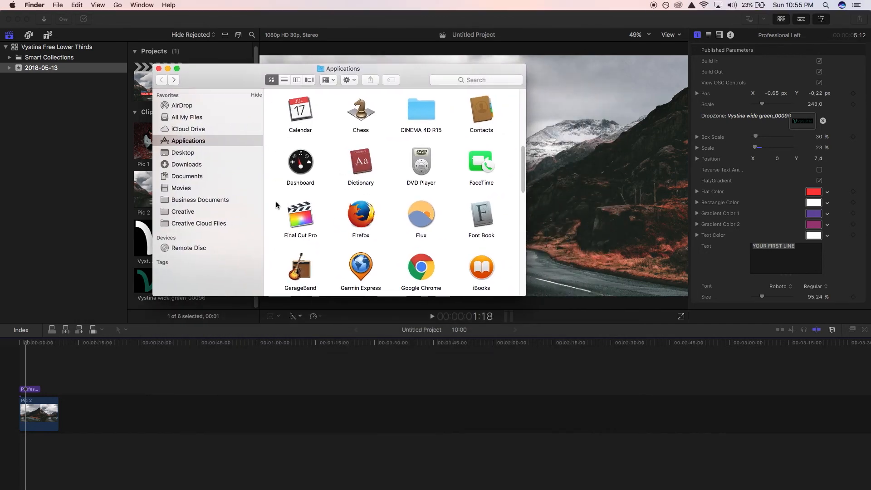
{"action": "right_click", "coordinate": [302, 222]}
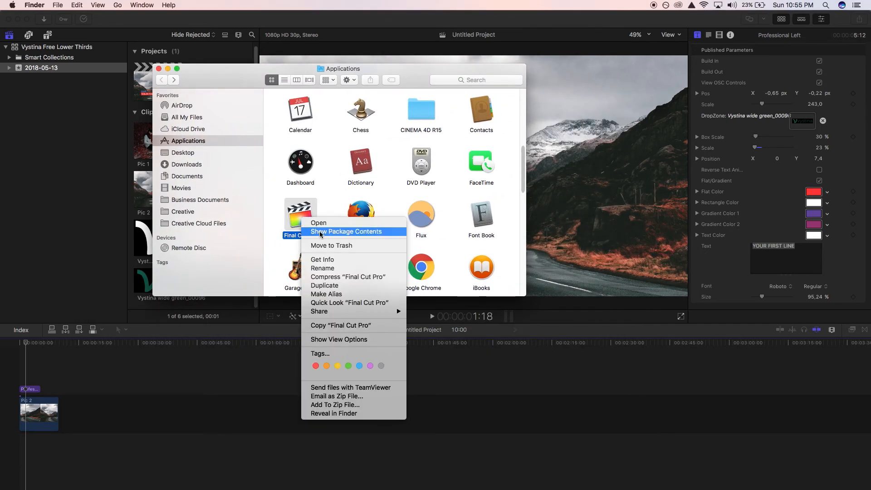
{"action": "left_click", "coordinate": [343, 234]}
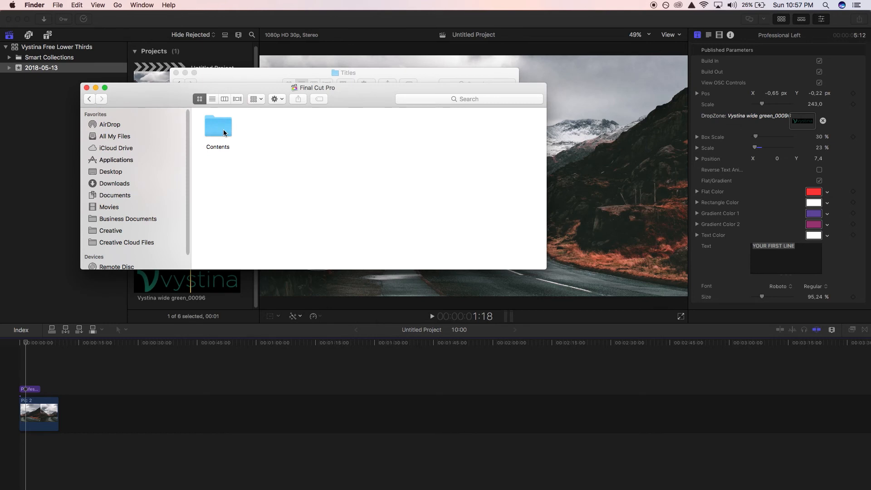
Open the package's built-in Titles folder at Contents/Plugins/MediaProviders/MotionEffect.fxp/Contents/Resources/Templates.
{"action": "double_click", "coordinate": [223, 132]}
{"action": "double_click", "coordinate": [517, 132]}
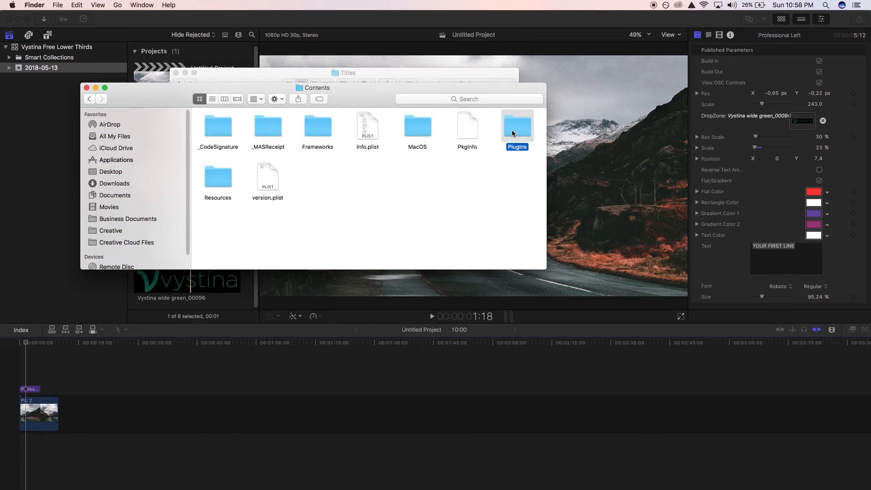
{"action": "double_click", "coordinate": [414, 126]}
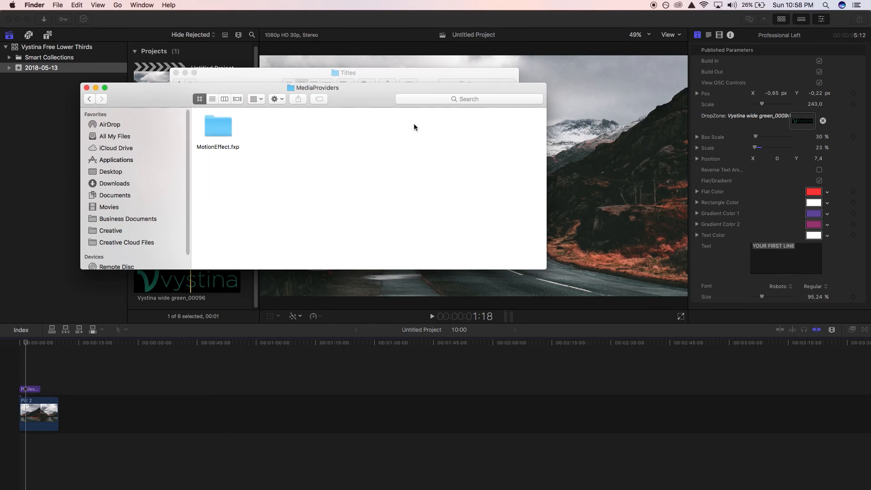
{"action": "double_click", "coordinate": [231, 132]}
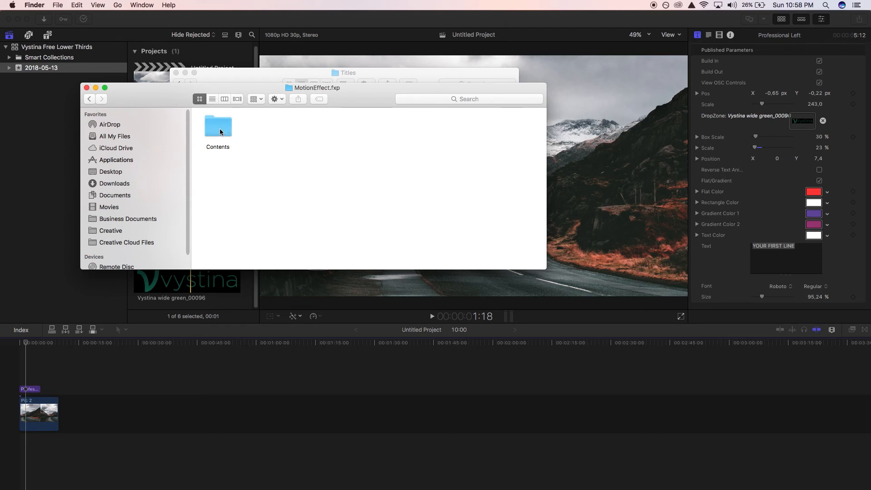
{"action": "double_click", "coordinate": [221, 132]}
{"action": "double_click", "coordinate": [418, 130]}
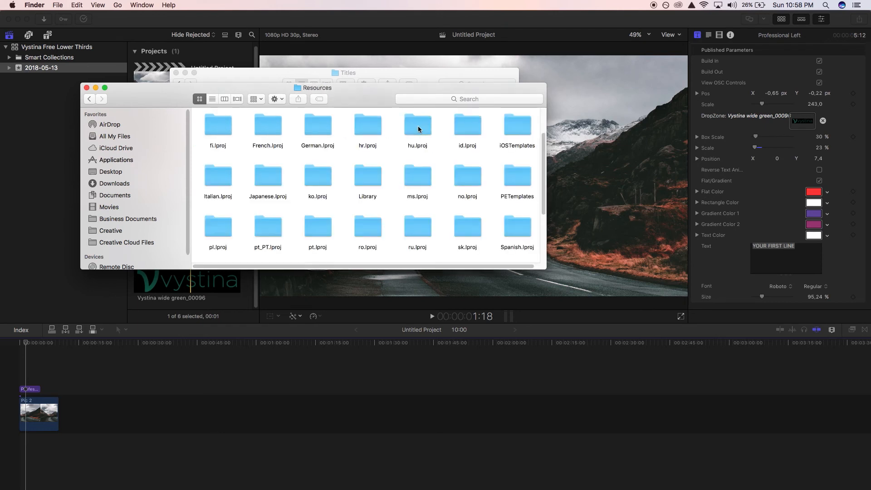
{"action": "scroll", "coordinate": [417, 181], "scroll_direction": "down", "scroll_amount": 5}
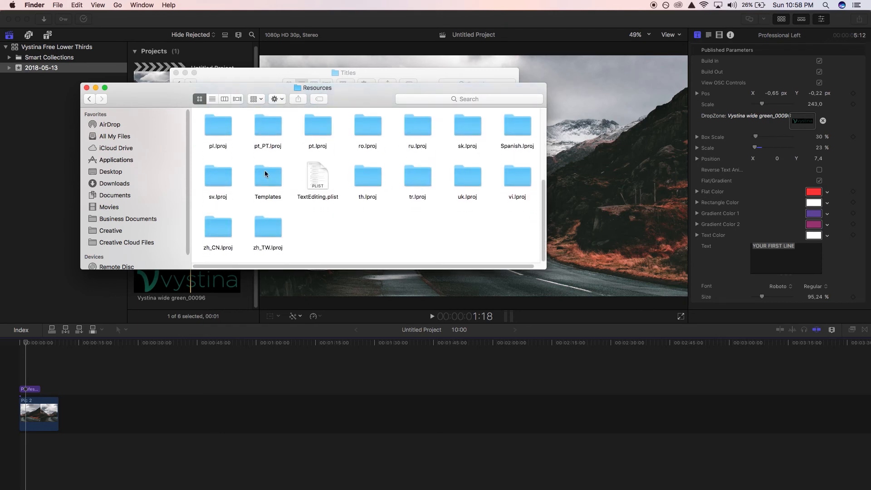
{"action": "double_click", "coordinate": [266, 174]}
{"action": "double_click", "coordinate": [217, 178]}
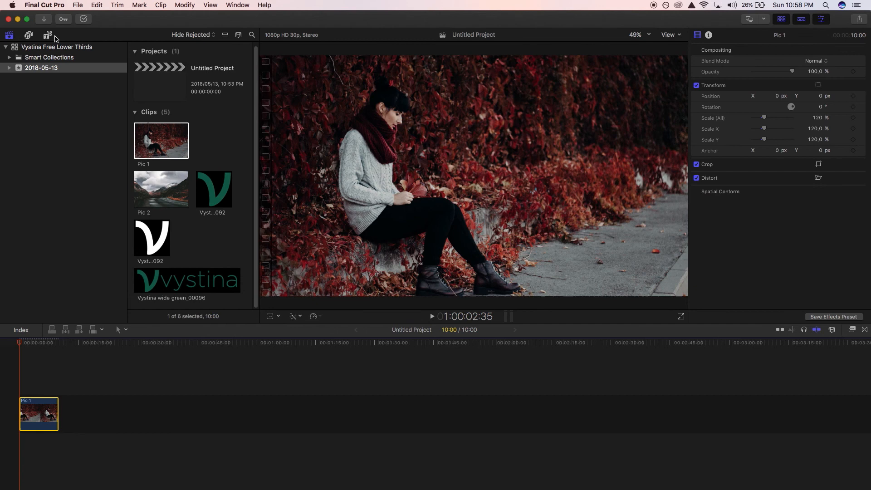
Add the Simple Left title from Vystina Free Lower Thirds above Pic 1, scaled to 308.8 and positioned at X -0.15, Y 0.37.
{"action": "left_click", "coordinate": [48, 35]}
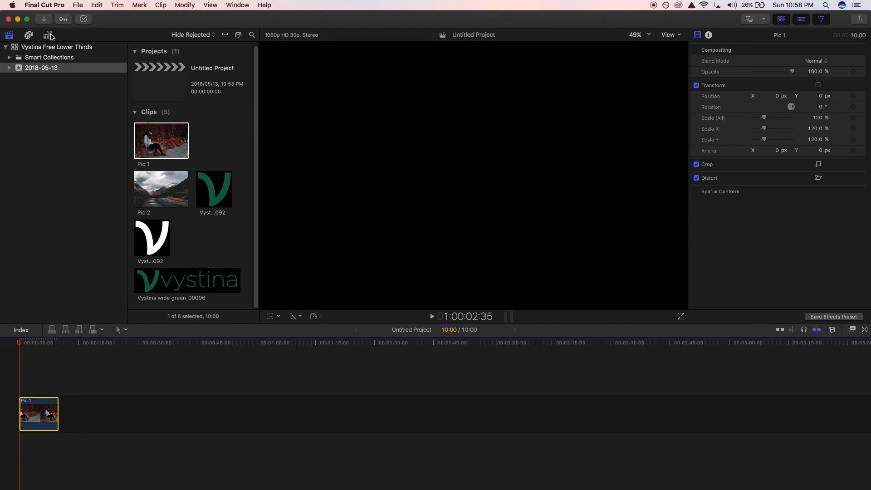
{"action": "scroll", "coordinate": [99, 263], "scroll_direction": "down", "scroll_amount": 5}
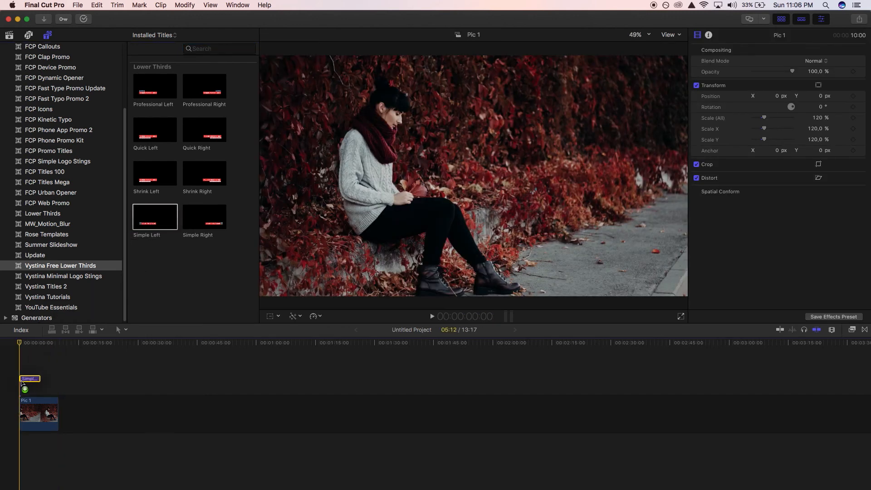
{"action": "left_click_drag", "start_coordinate": [319, 233], "coordinate": [474, 99]}
{"action": "left_click_drag", "start_coordinate": [498, 154], "coordinate": [508, 161]}
{"action": "left_click_drag", "start_coordinate": [474, 99], "coordinate": [437, 87]}
Fill the Simple Left title's drop zone with the Vystina box green_00092 clip and replace its text with the person's full name.
{"action": "left_click", "coordinate": [803, 121]}
{"action": "left_click", "coordinate": [221, 189]}
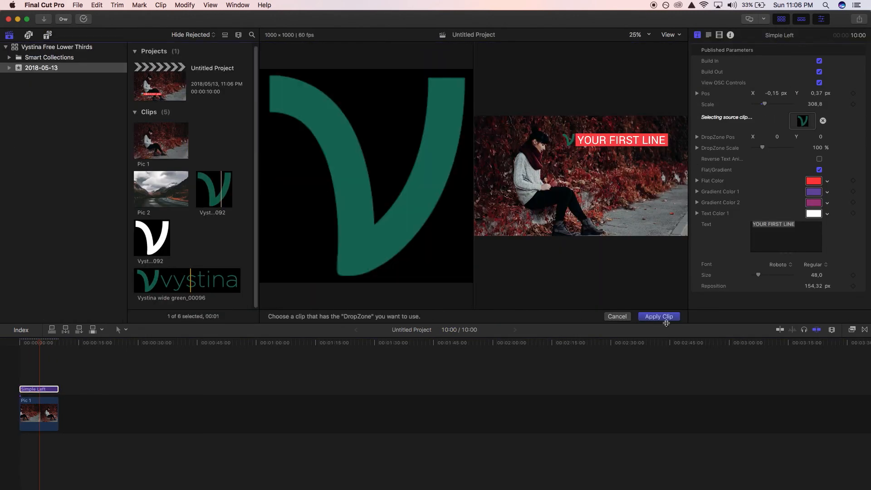
{"action": "left_click", "coordinate": [665, 318]}
{"action": "left_click", "coordinate": [40, 389]}
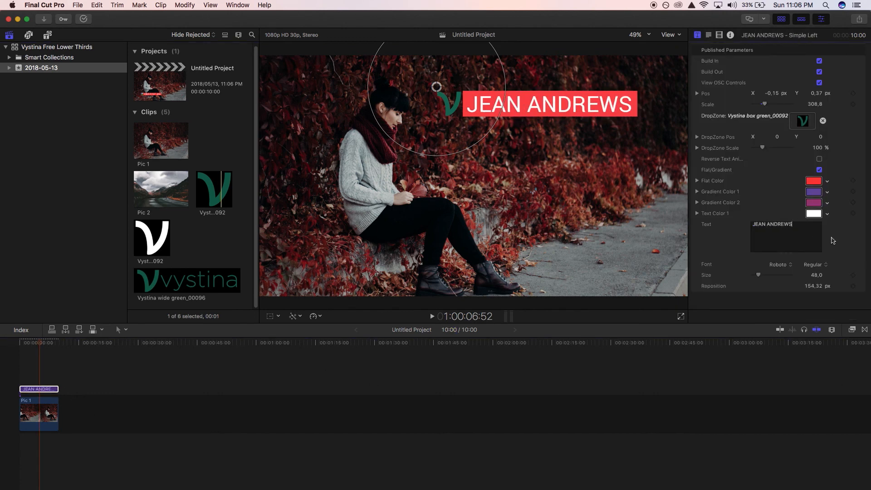
Set the title's Flat Color to the logo's green by sampling it from the drop zone logo in the viewer.
{"action": "left_click", "coordinate": [814, 180]}
{"action": "left_click", "coordinate": [635, 120]}
{"action": "left_click", "coordinate": [650, 273]}
{"action": "left_click", "coordinate": [458, 96]}
{"action": "left_click", "coordinate": [631, 109]}
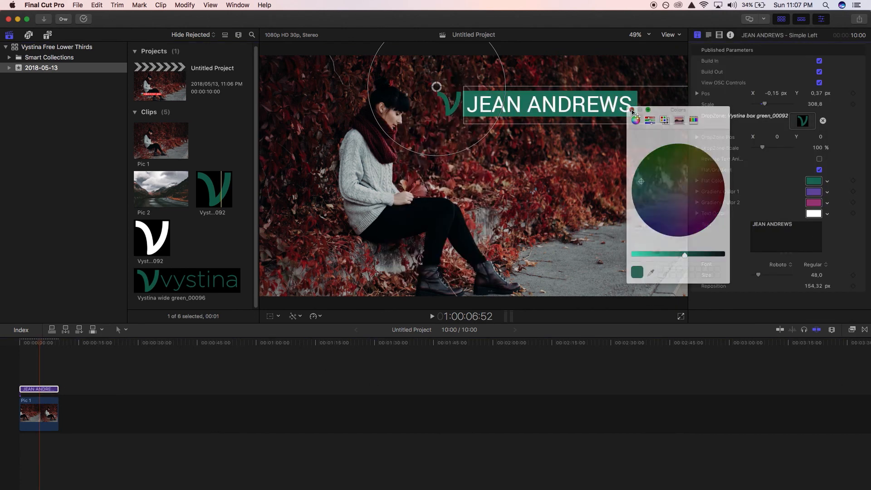
Scale the drop zone logo to 94% with an X position of -11.9, and move the title to X -0.07, Y 0.18.
{"action": "left_click_drag", "start_coordinate": [764, 148], "coordinate": [777, 143]}
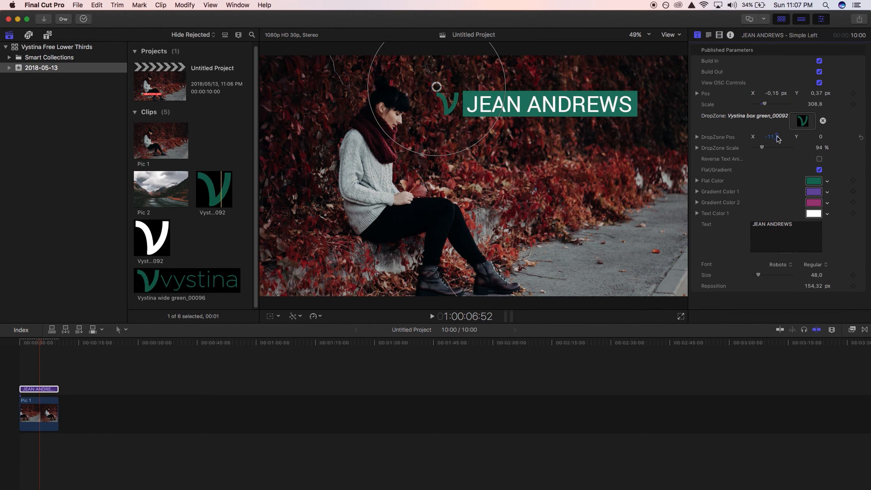
{"action": "left_click_drag", "start_coordinate": [437, 87], "coordinate": [456, 130]}
Turn on the reverse text animation option and play the title from the start of the timeline.
{"action": "left_click", "coordinate": [820, 159]}
{"action": "key", "text": "Home"}
{"action": "key", "text": "space"}
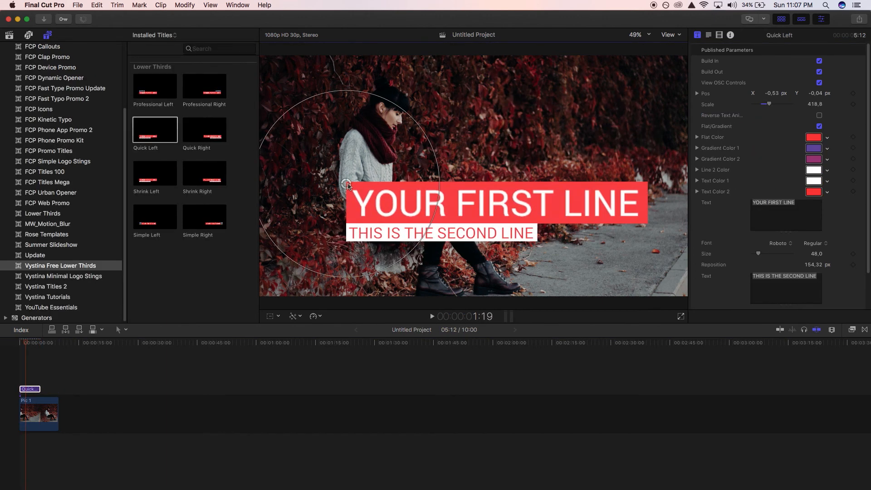
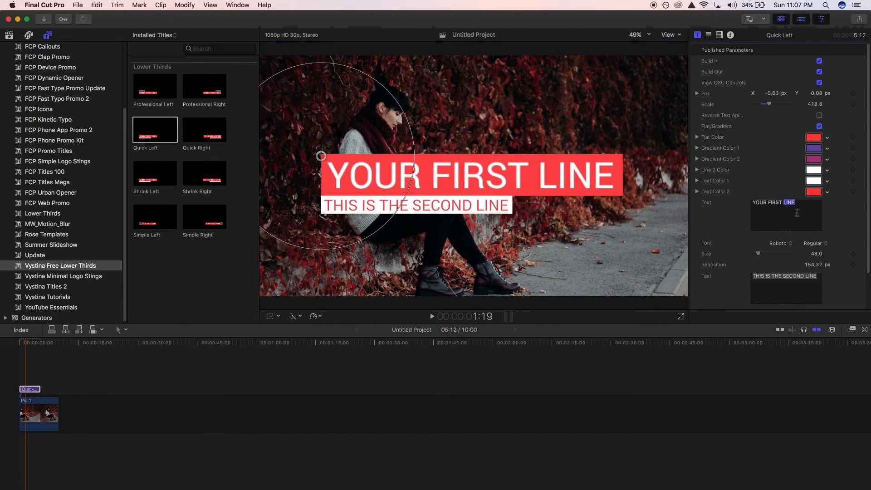
Replace the Quick Left title's first line with the person's full name and its second line with SOCIAL ACTIVIST.
{"action": "key", "text": "Tab"}
{"action": "type", "text": "SOCIAL ACTIVIST"}
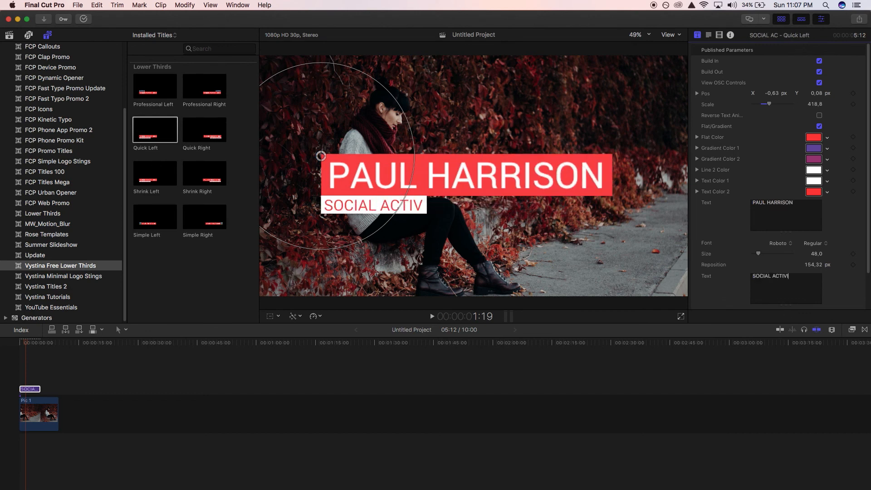
Switch the Quick Left title from flat to gradient, with Gradient Color 1 in dark blue and Gradient Color 2 in green.
{"action": "left_click", "coordinate": [820, 126]}
{"action": "left_click", "coordinate": [814, 148]}
{"action": "left_click_drag", "start_coordinate": [707, 190], "coordinate": [636, 208]}
{"action": "left_click", "coordinate": [814, 158]}
{"action": "left_click", "coordinate": [648, 194]}
{"action": "left_click", "coordinate": [631, 110]}
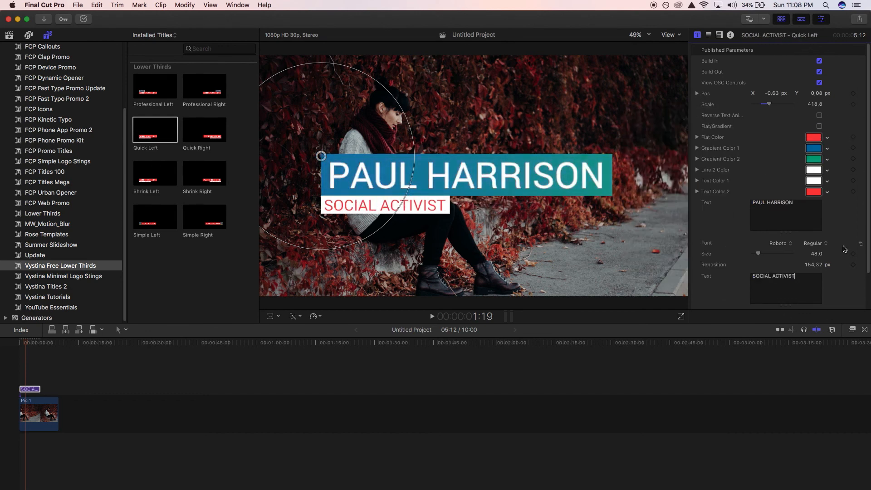
Set the Quick Left title's Text Color 2 to blue for the second line.
{"action": "scroll", "coordinate": [812, 173], "scroll_direction": "down", "scroll_amount": 2}
{"action": "left_click", "coordinate": [815, 153]}
{"action": "left_click_drag", "start_coordinate": [641, 211], "coordinate": [643, 215]}
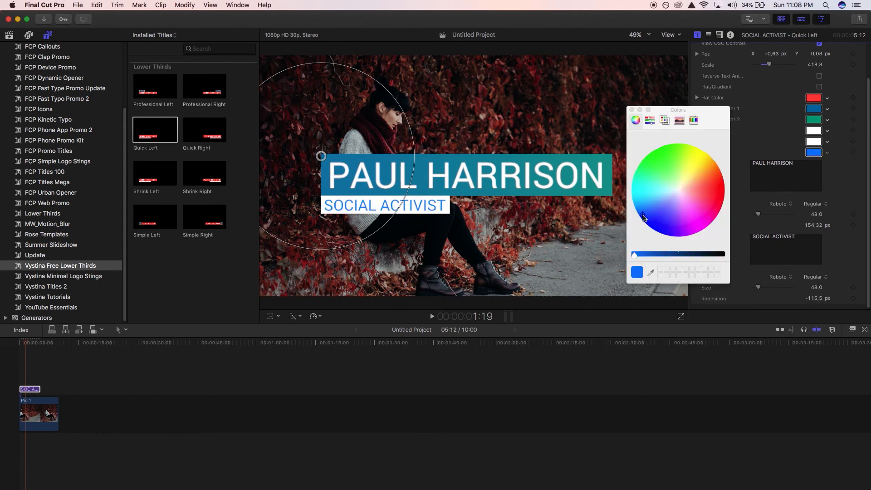